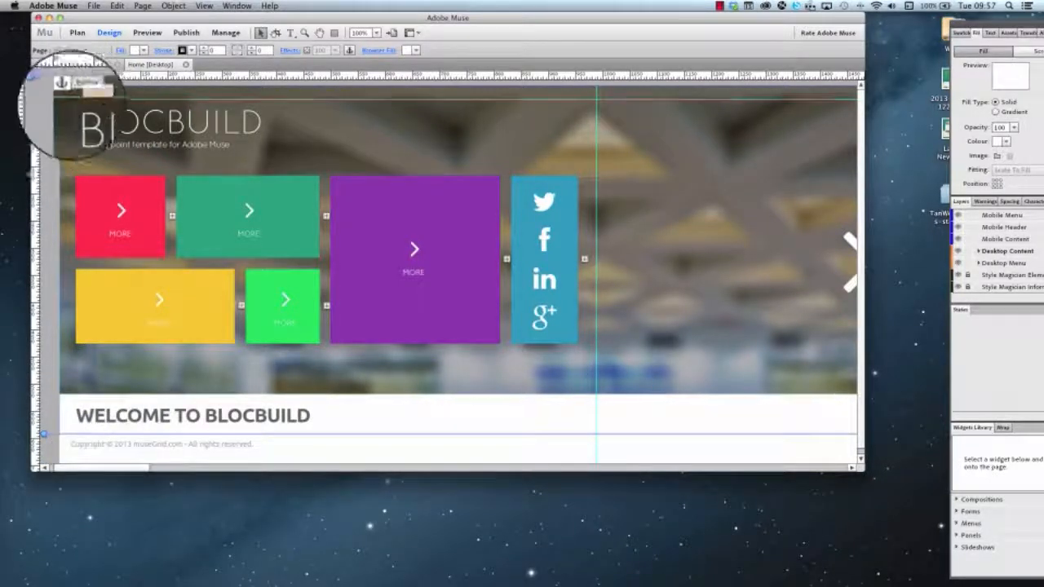
Review the Home page's layout dimensions and column settings in its page properties, and view the About and Services sections
left_click_drag(114, 471, 209, 469)
left_click(141, 5)
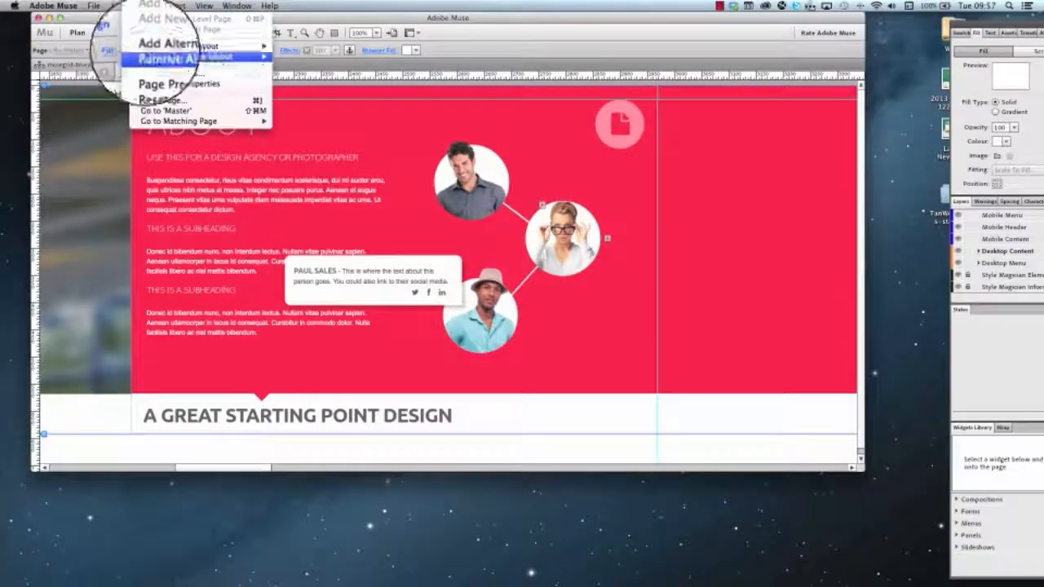
left_click(156, 74)
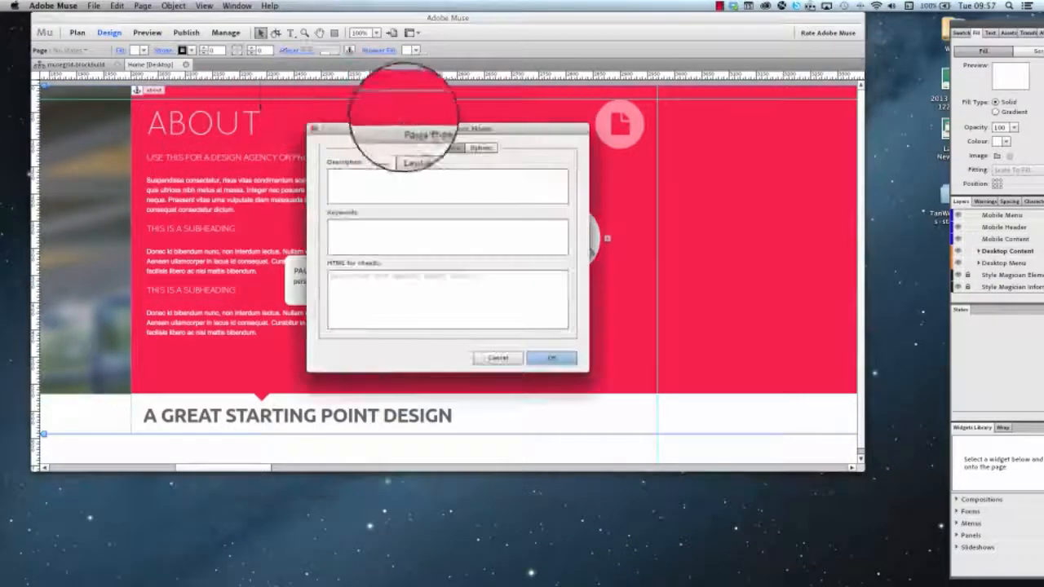
left_click(404, 140)
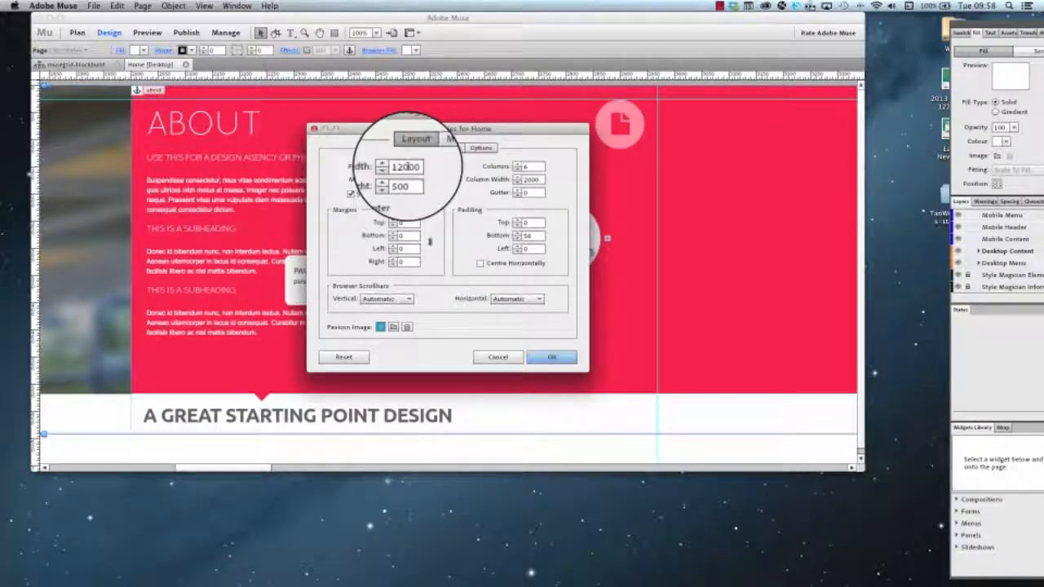
left_click(545, 357)
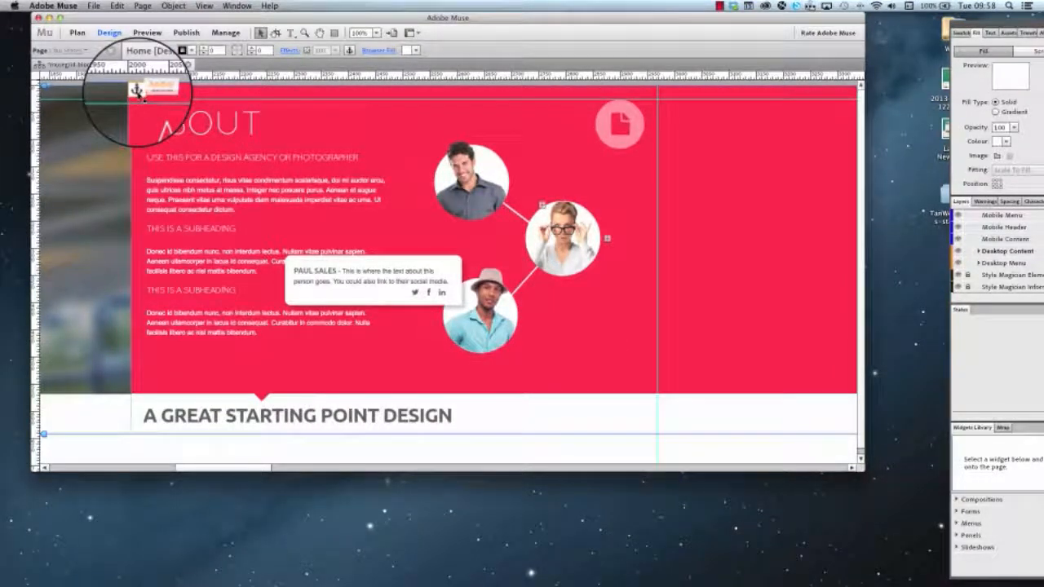
left_click_drag(261, 467, 390, 471)
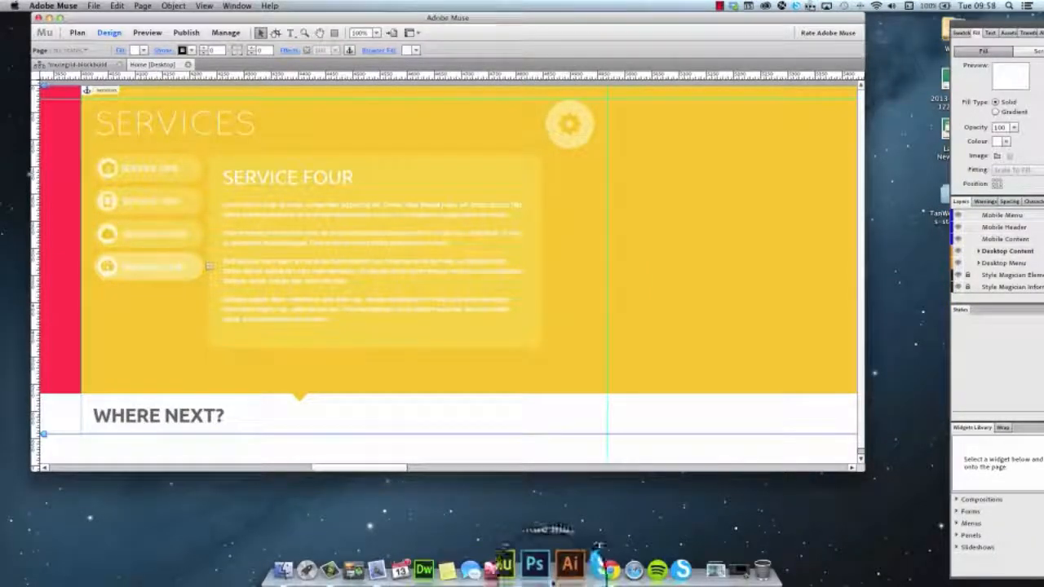
Switch to Chrome and open the live preview of the Blocbuild template from its product page on museGrid's site
left_click(619, 569)
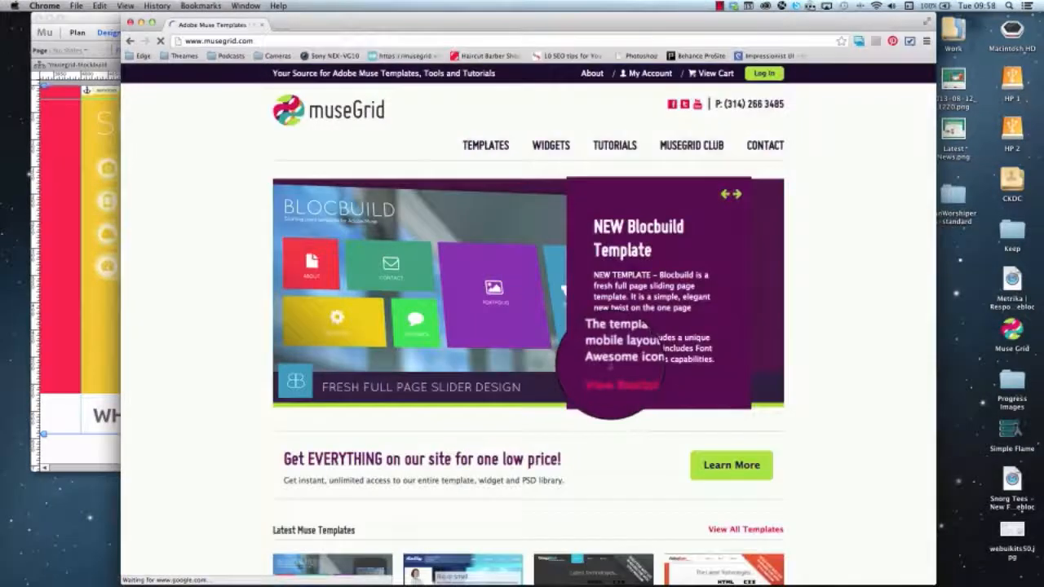
scroll(556, 409, "down", 5)
scroll(603, 408, "up", 5)
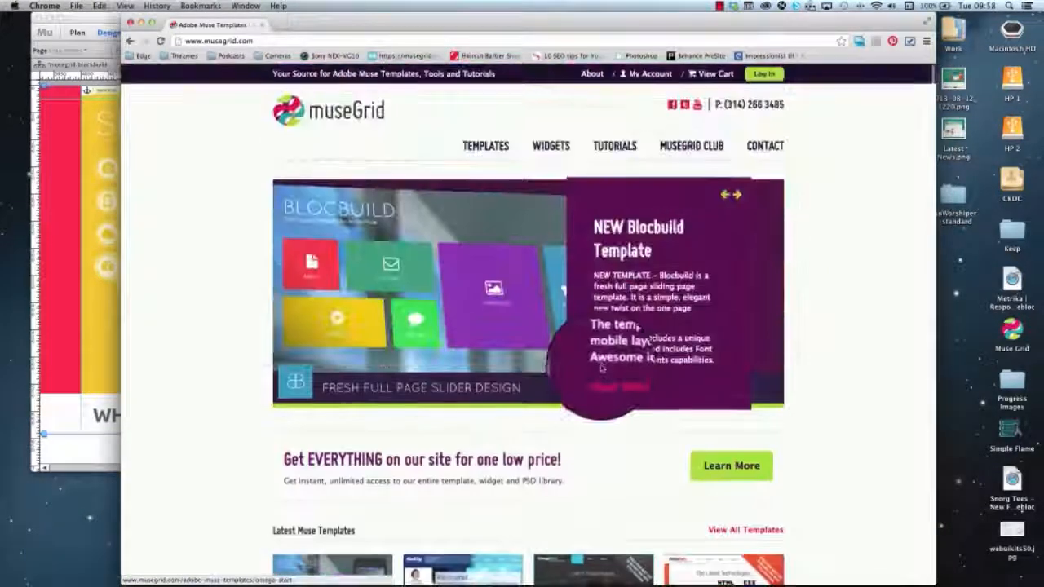
left_click(499, 147)
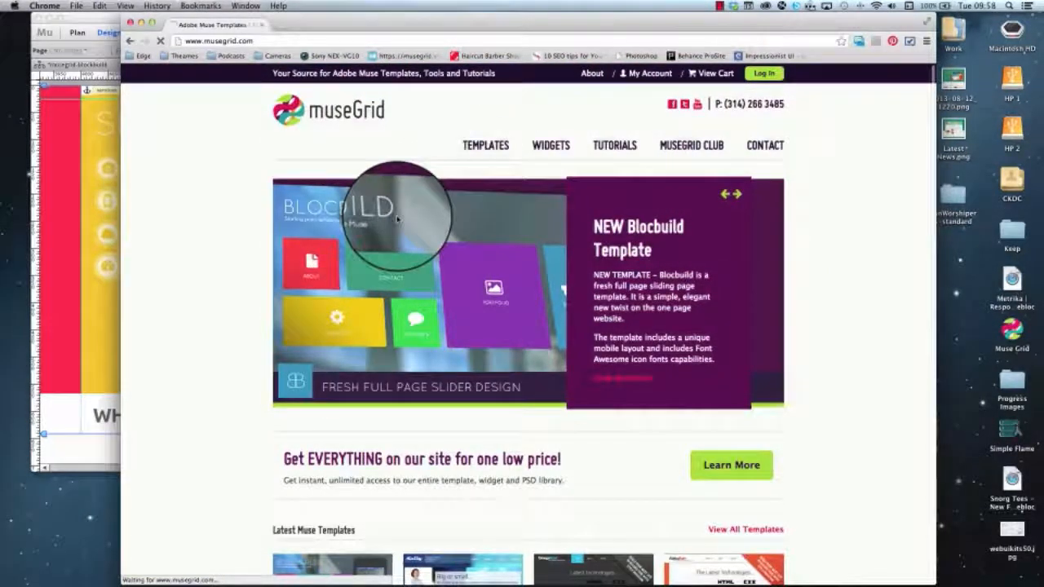
left_click(314, 376)
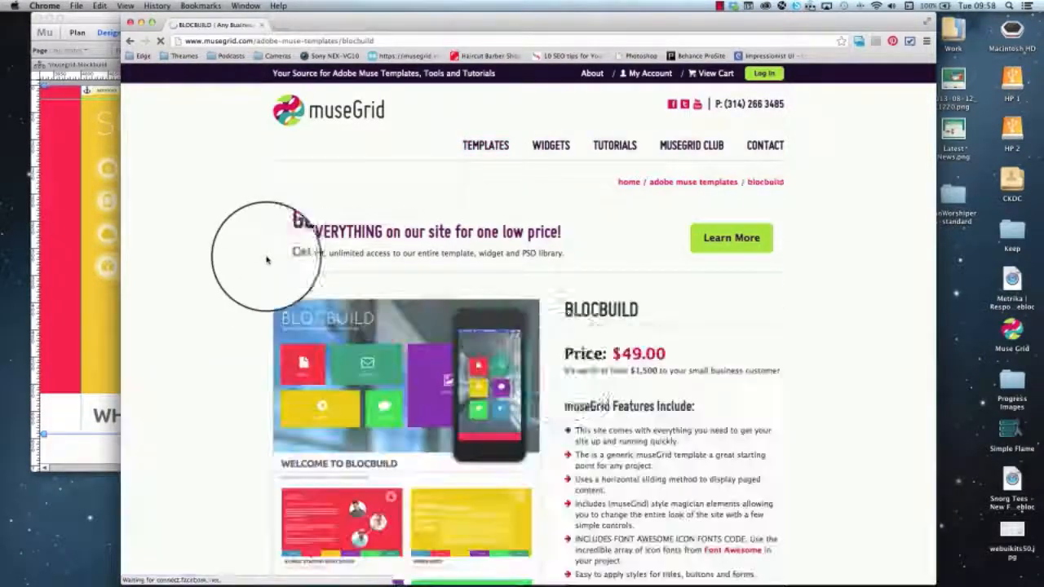
scroll(489, 326, "down", 5)
left_click(601, 380)
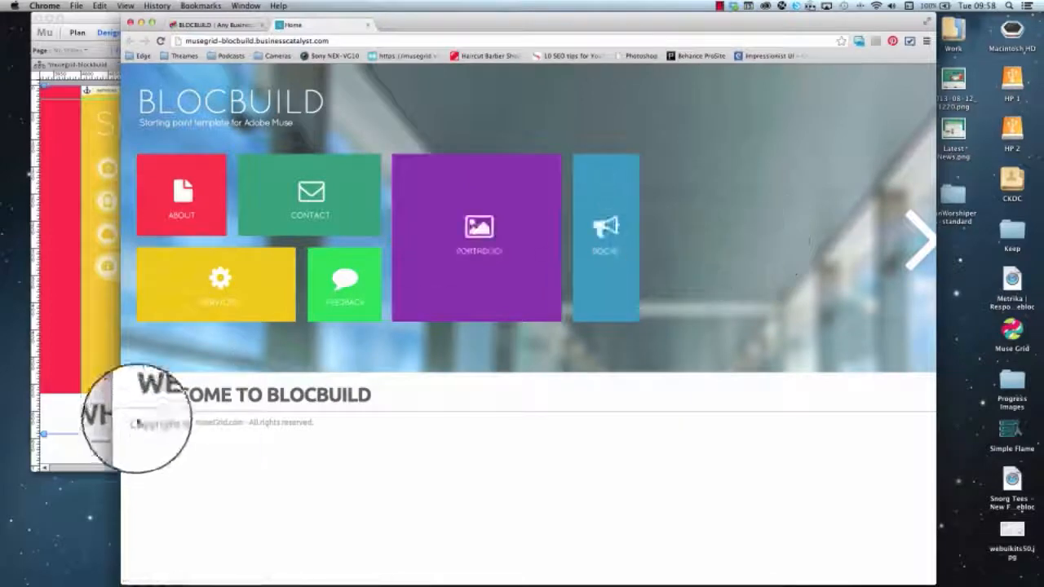
Browse the live preview's About, Services, Portfolio, Contact and Feedback sections, and return to its Home section
left_click(174, 193)
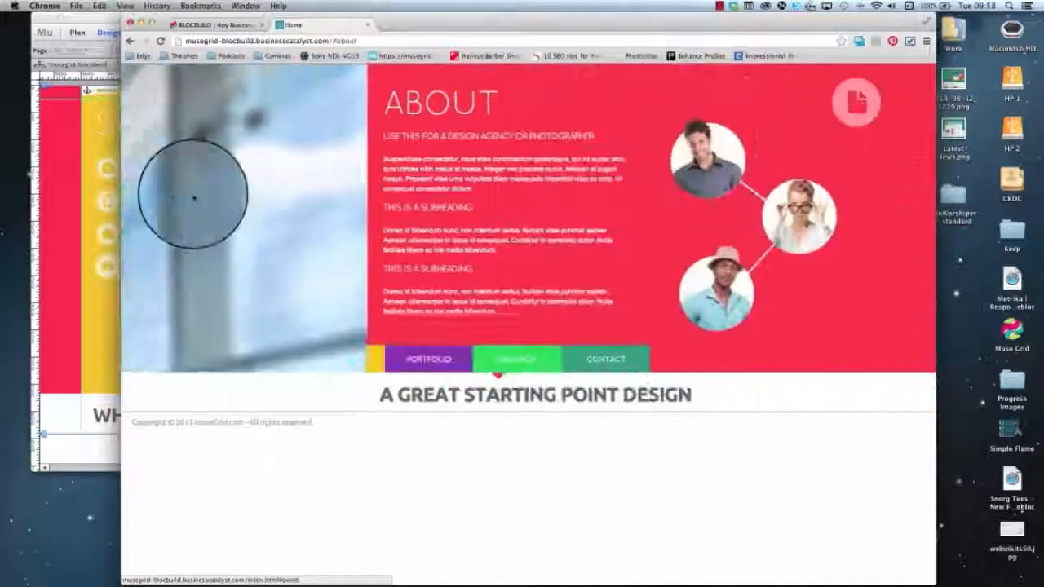
left_click(321, 362)
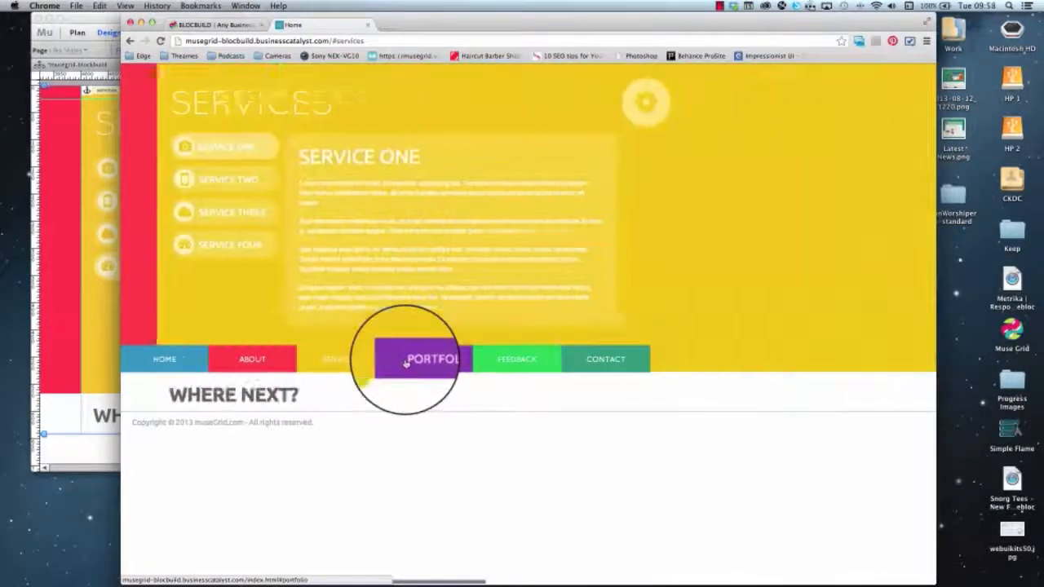
left_click(405, 363)
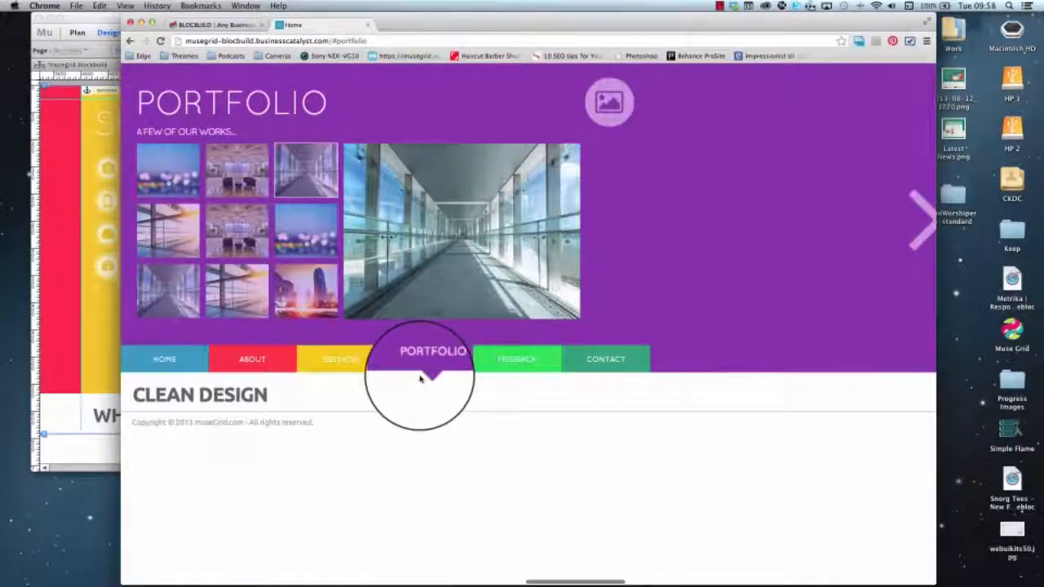
left_click(526, 361)
left_click(580, 364)
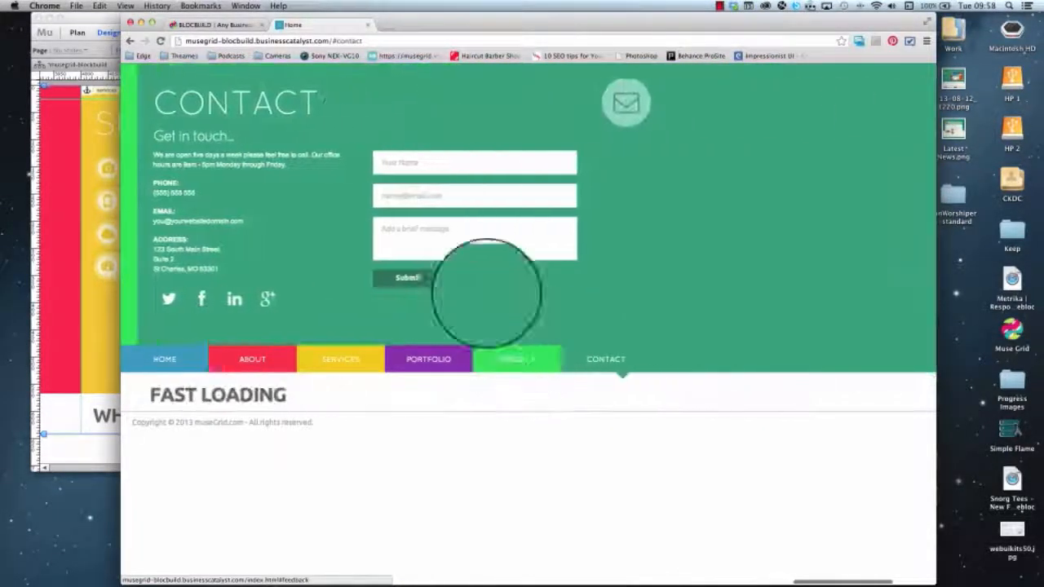
left_click(534, 364)
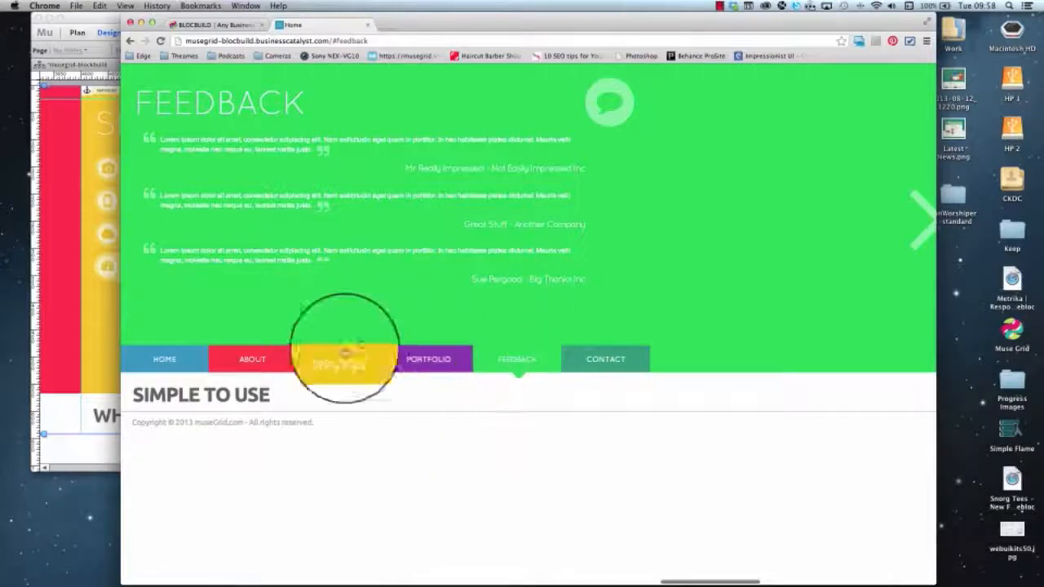
left_click(426, 362)
left_click(227, 361)
left_click(193, 363)
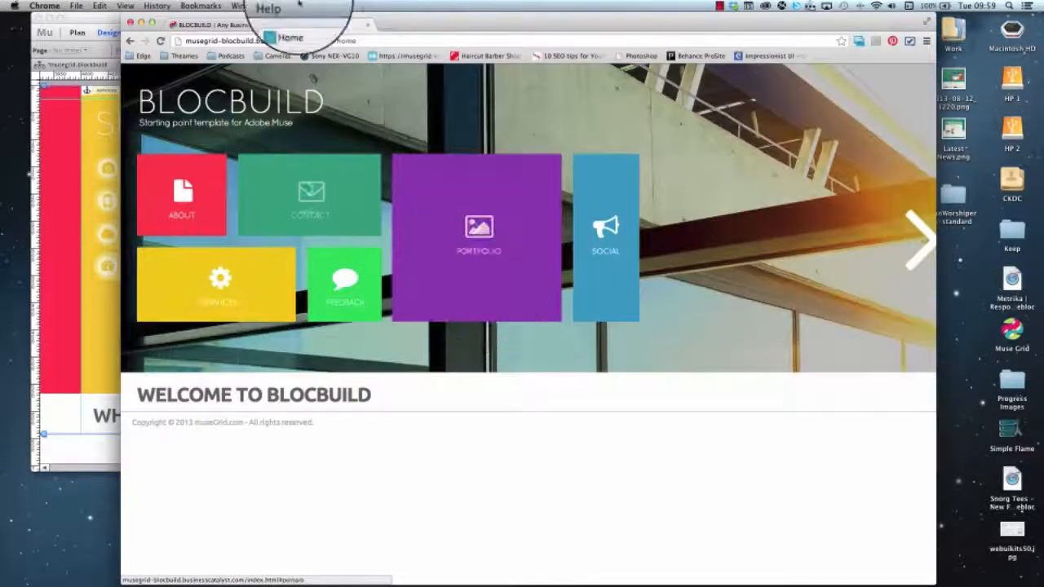
Close the template preview and product page, and switch back to Adobe Muse at the start of the Home page
left_click(367, 26)
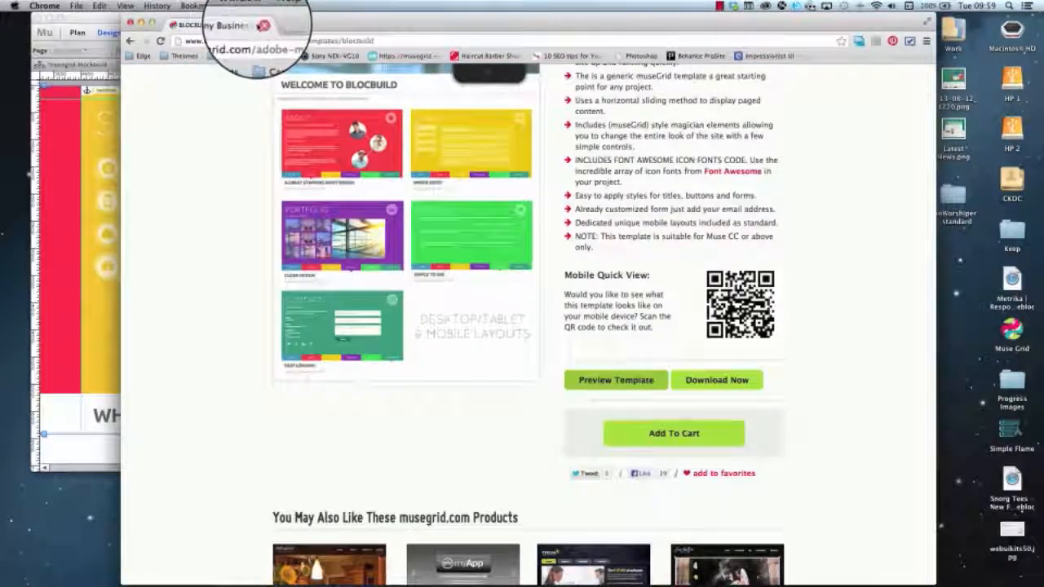
left_click(263, 25)
left_click(336, 472)
left_click_drag(337, 471, 65, 462)
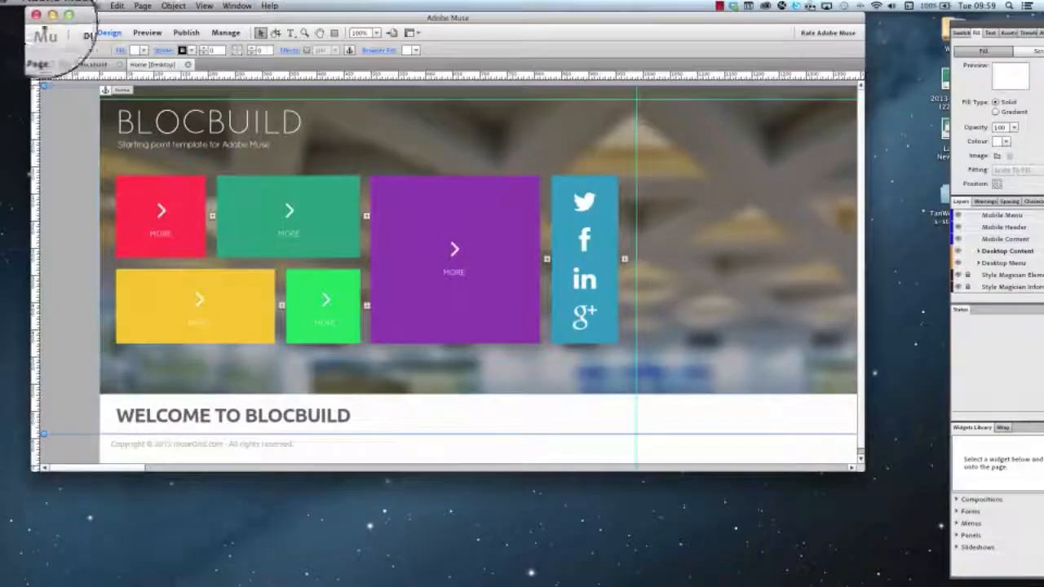
Open the Style Magician master page from the site plan and review its colours, typography, button and navigation styles
left_click(77, 33)
mouse_move(120, 417)
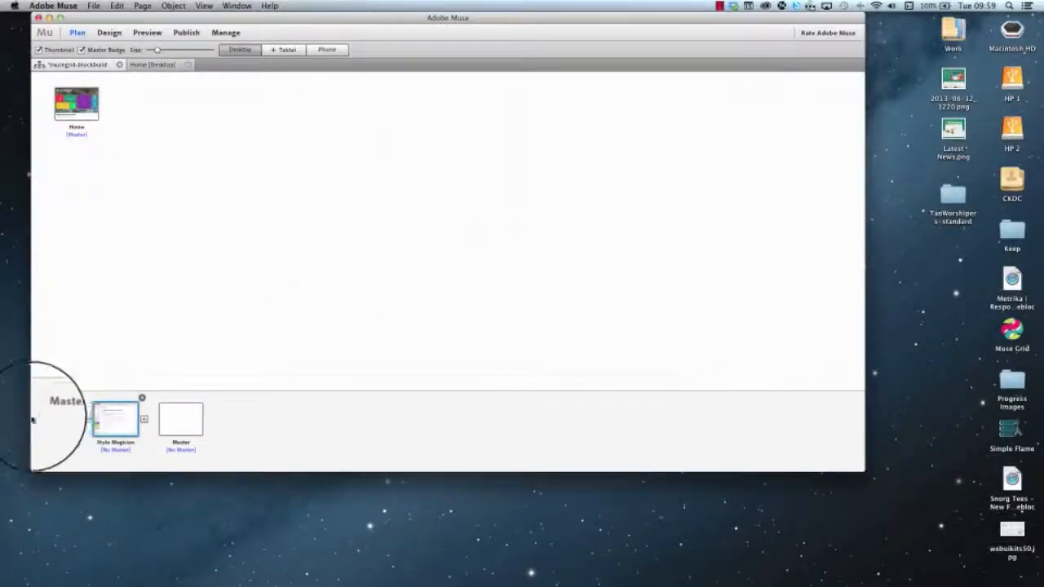
double_click(102, 409)
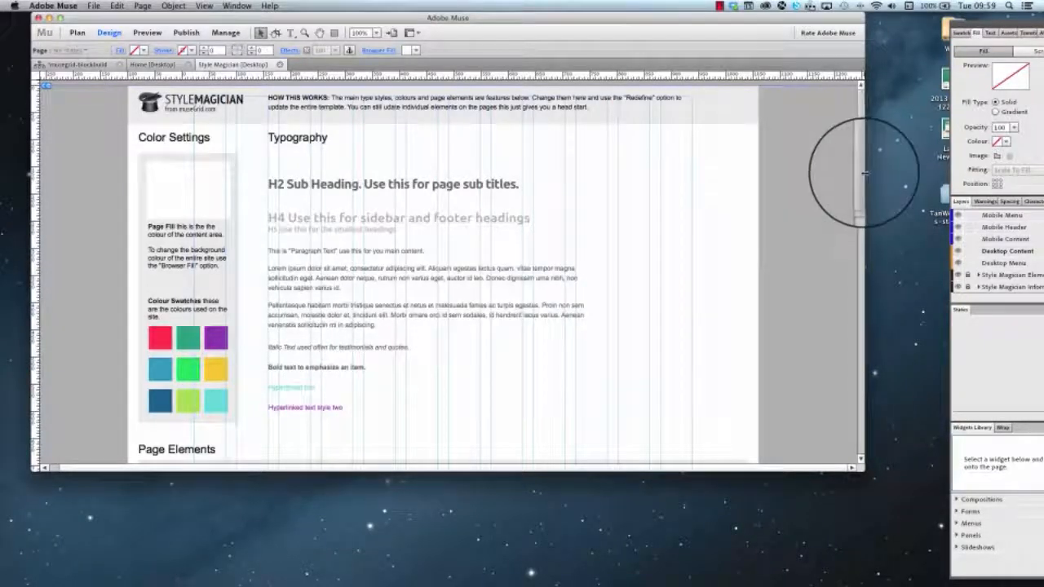
scroll(848, 269, "down", 10)
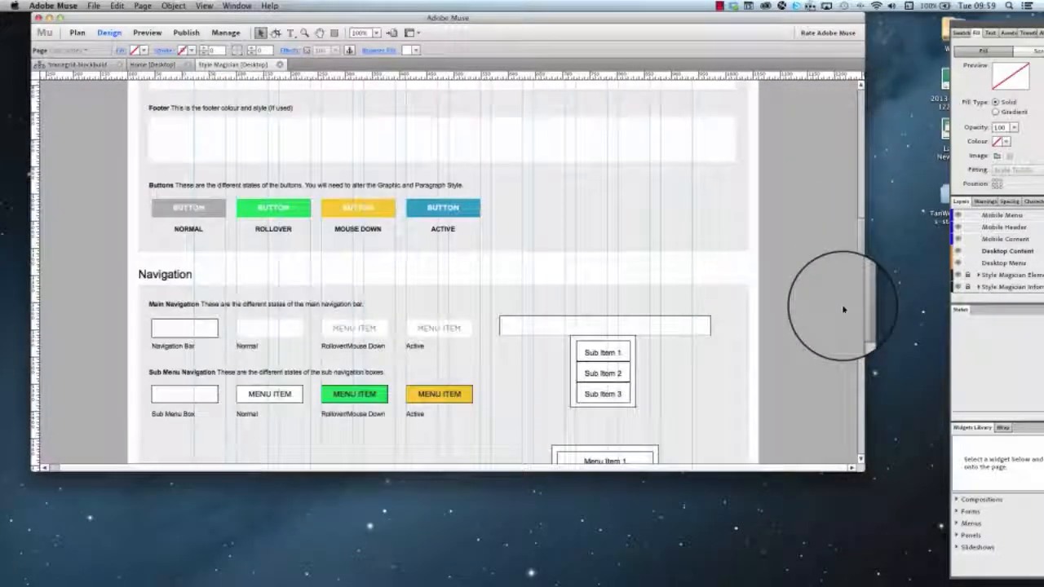
scroll(858, 173, "up", 6)
scroll(843, 274, "down", 8)
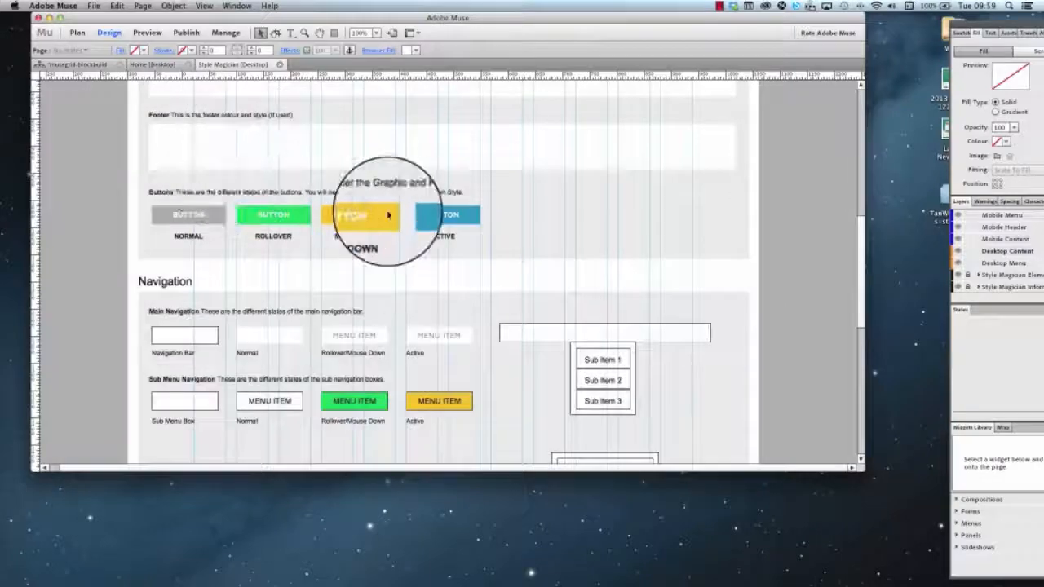
left_click_drag(862, 229, 850, 56)
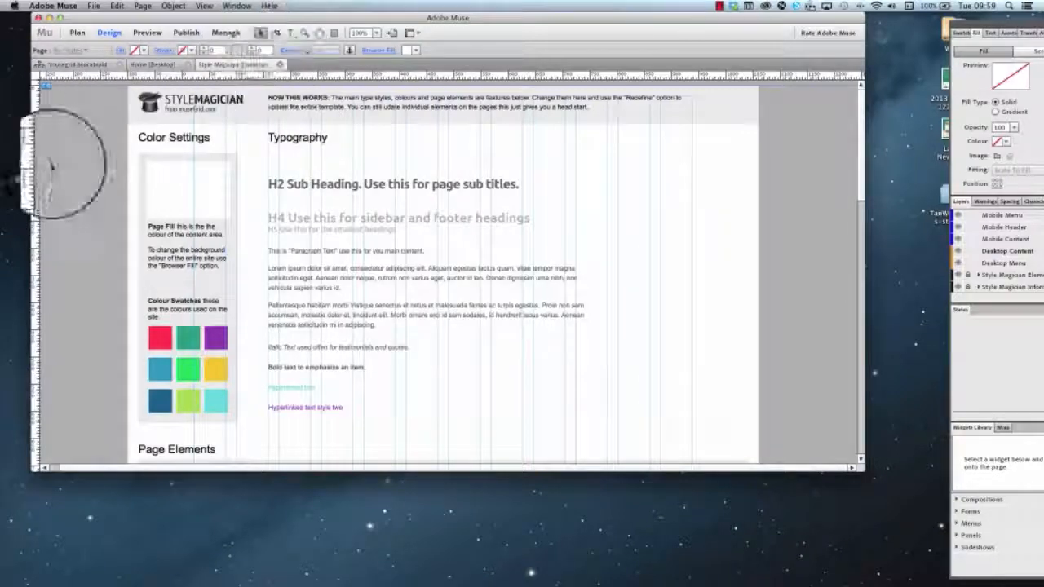
Close the Style Magician page and return to the BLOCBUILD section at the start of the Home page
left_click(152, 65)
left_click(278, 64)
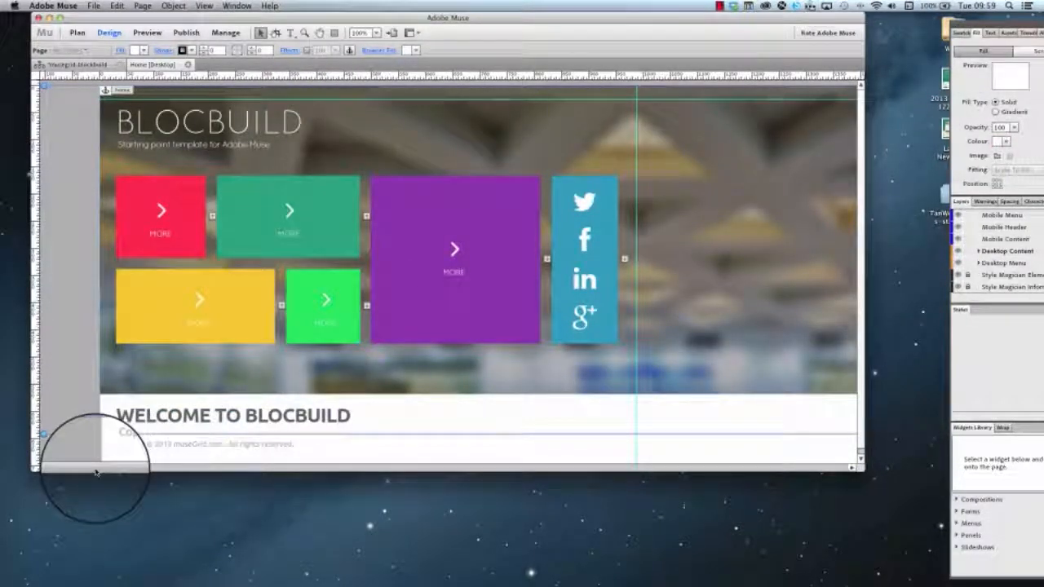
left_click_drag(95, 473, 96, 472)
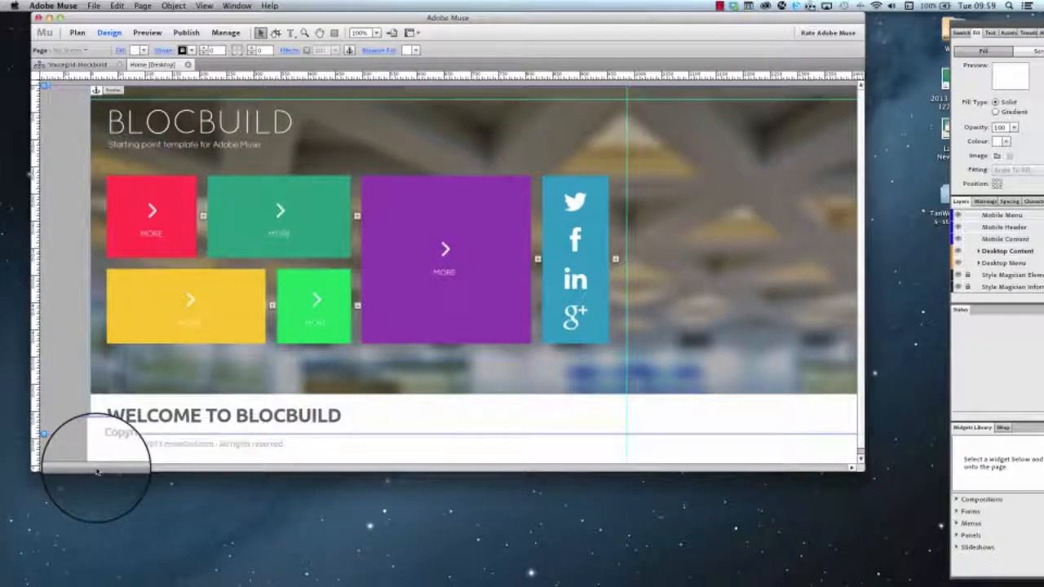
left_click_drag(96, 472, 63, 469)
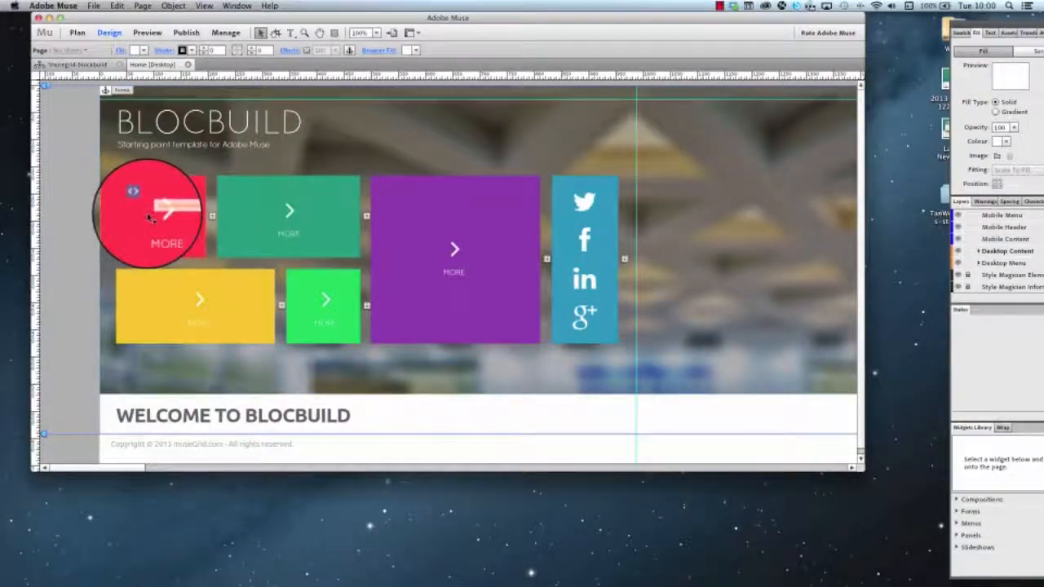
Examine the Composition options of the red tile, covering its rollover event, transition and trigger settings
left_click(184, 211)
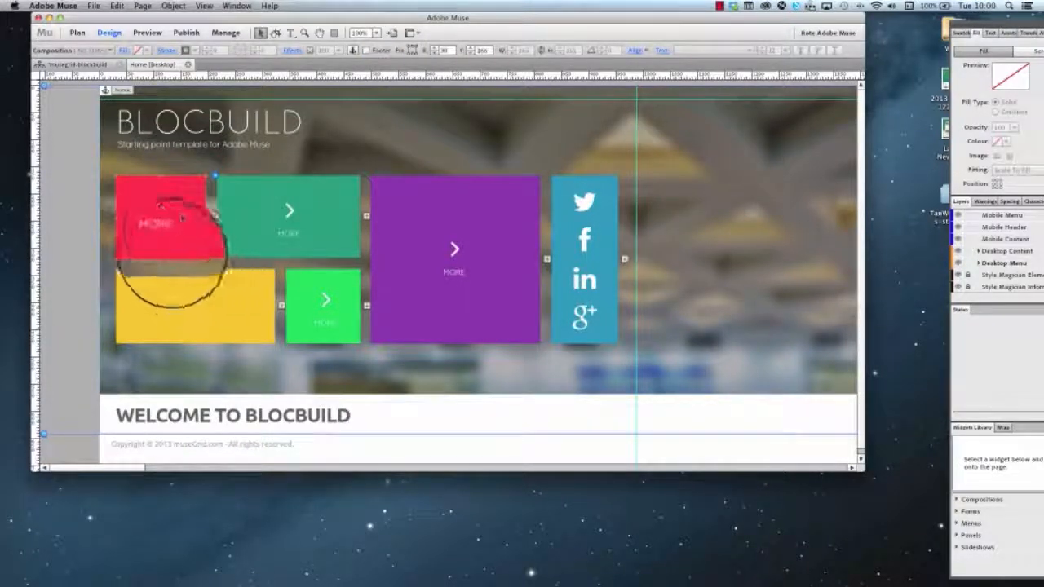
left_click(215, 176)
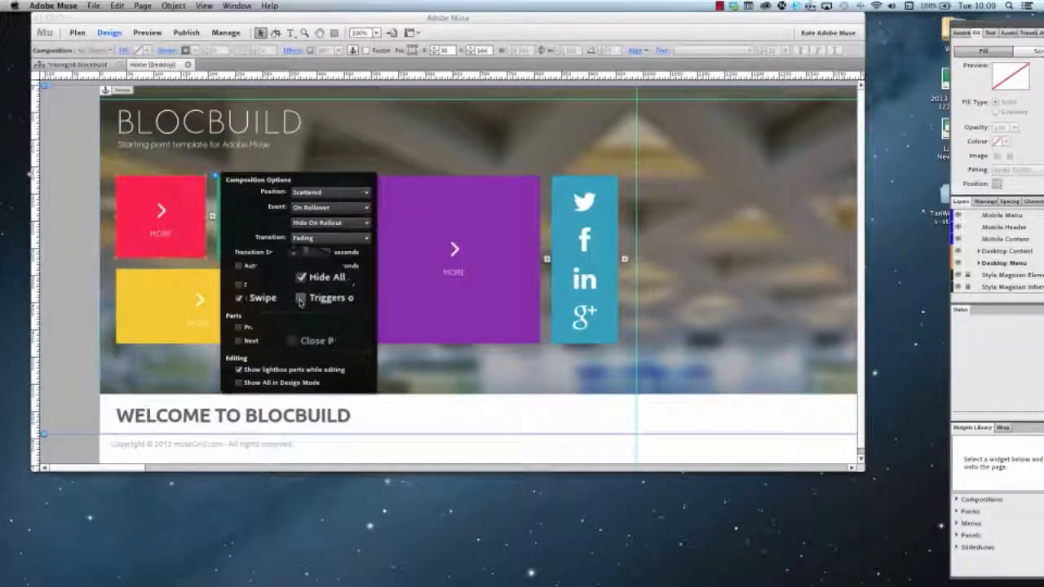
left_click(85, 261)
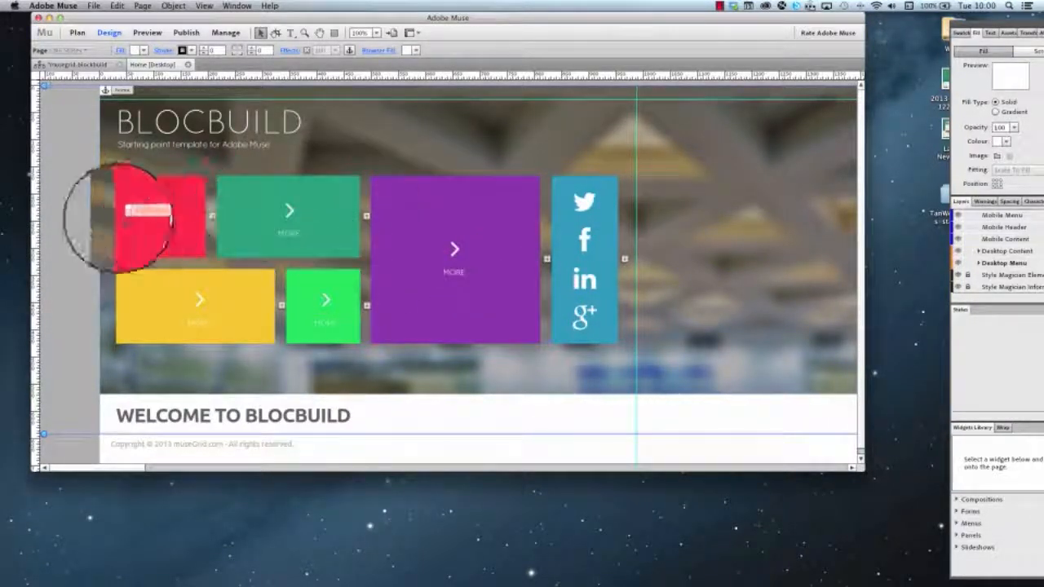
left_click(210, 216)
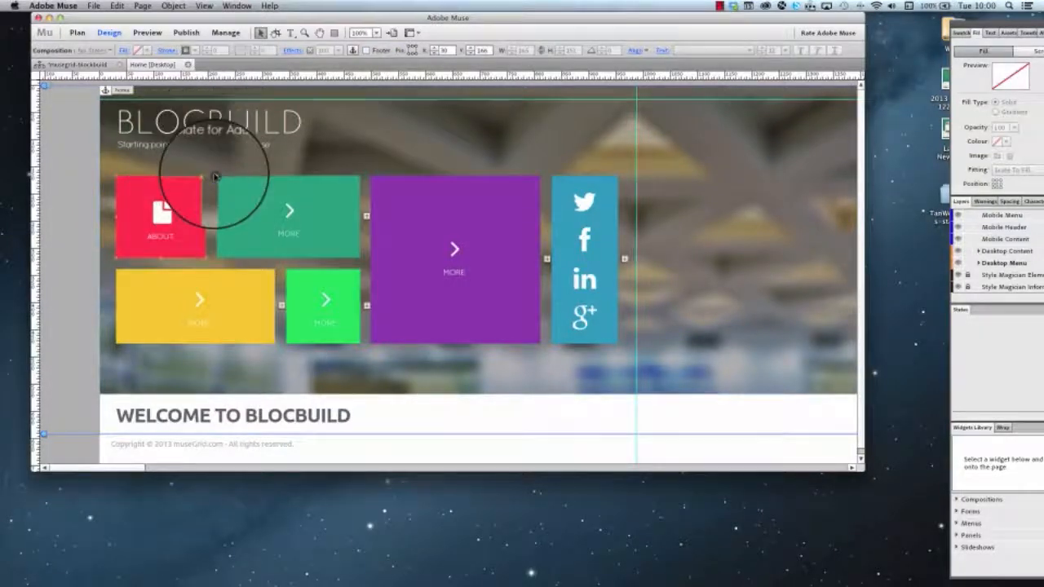
left_click(215, 176)
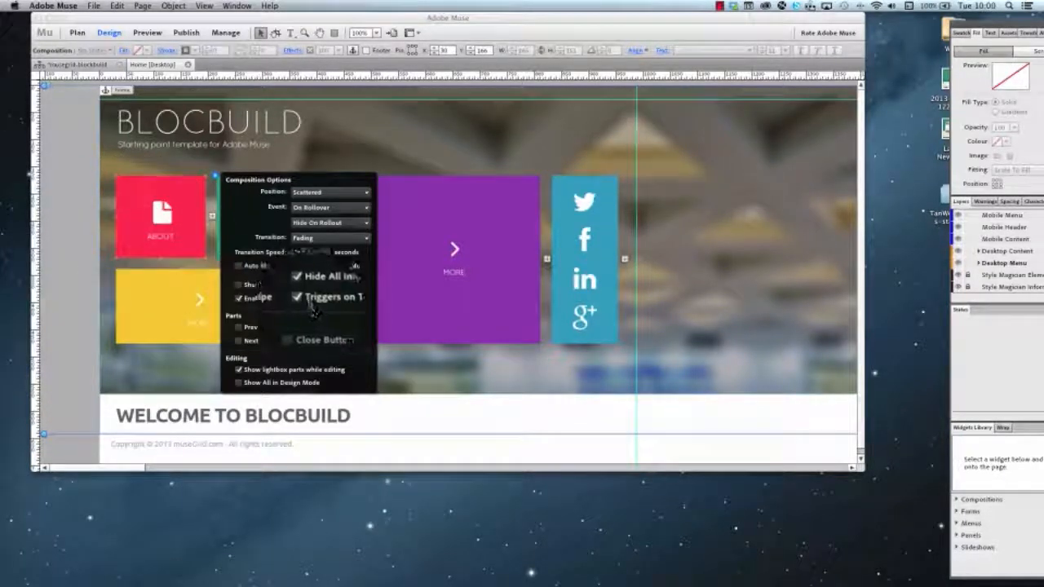
Select the ABOUT label's text frame in the red tile and move the panel group fully into view over the canvas
left_click(167, 245)
left_click(165, 241)
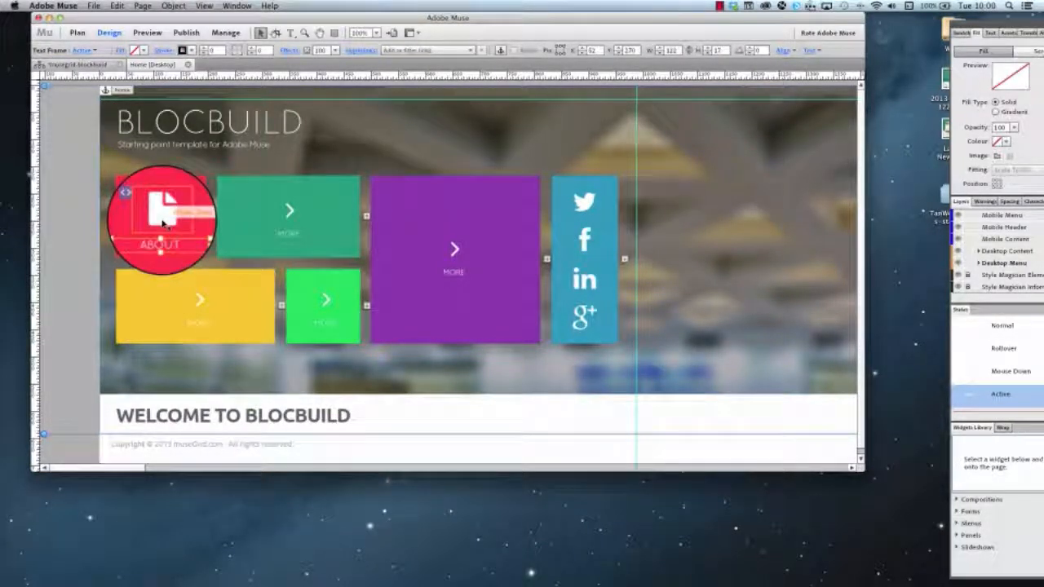
left_click_drag(1011, 27, 706, 21)
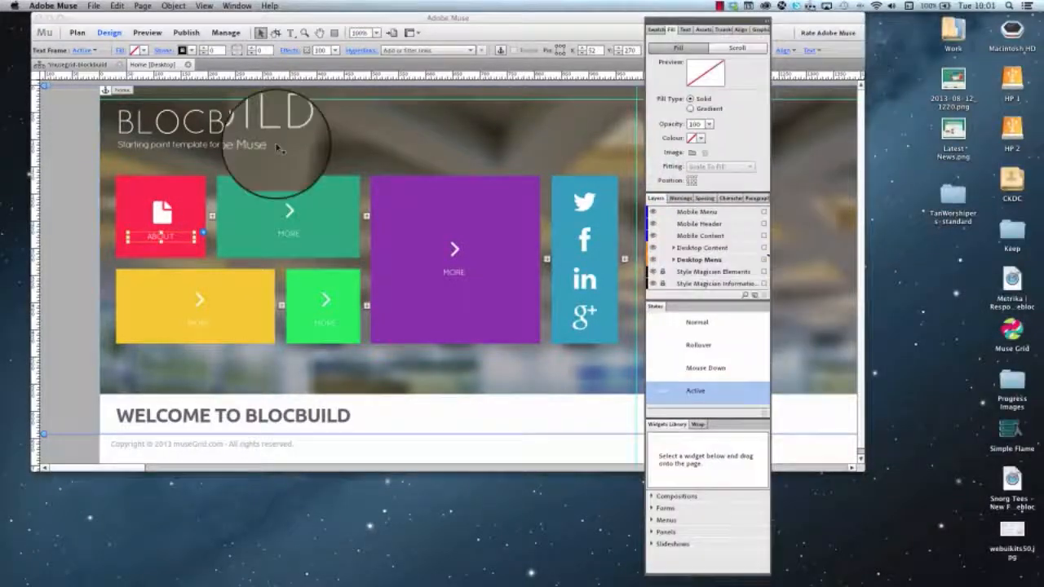
Open the HTML code behind the red tile's file icon, examine its icon class, and close the editor
left_click(163, 214)
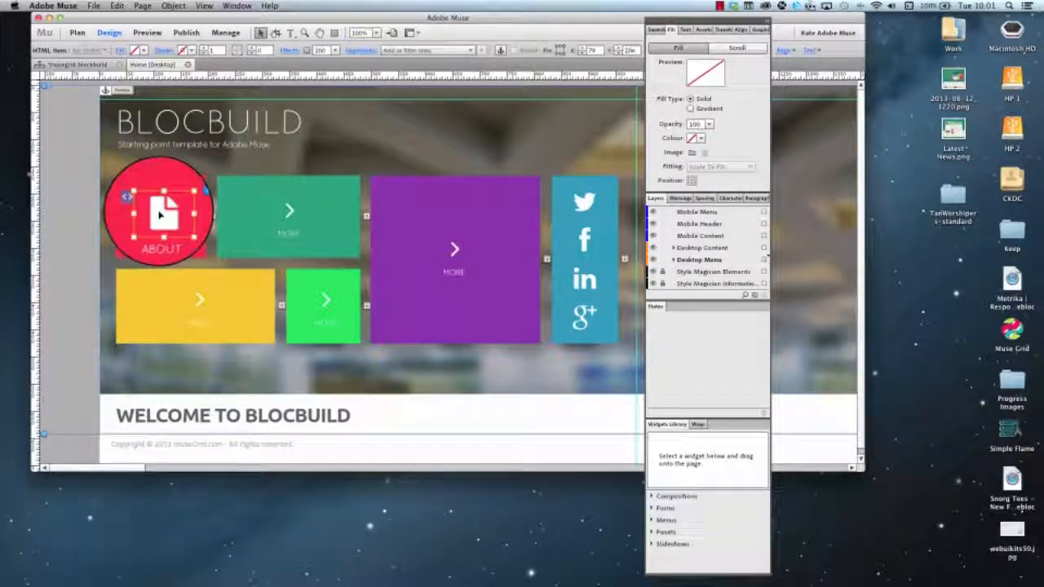
right_click(161, 213)
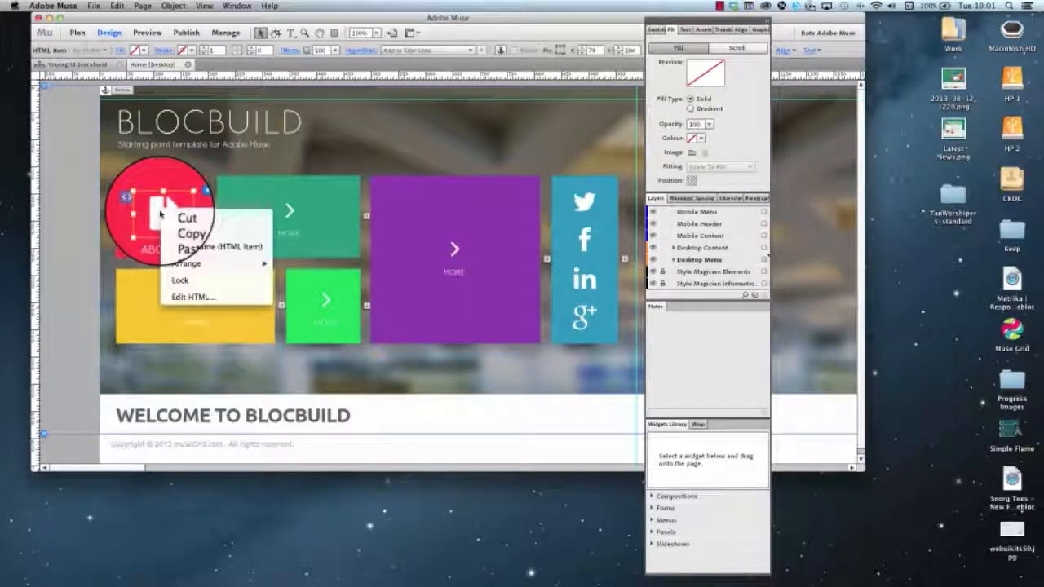
left_click(181, 296)
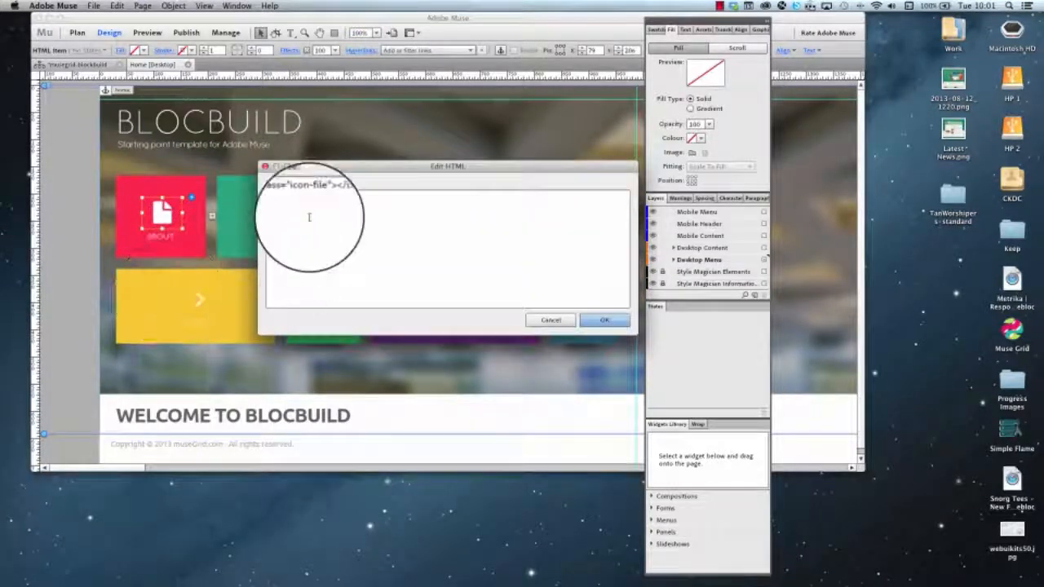
left_click_drag(339, 195, 274, 202)
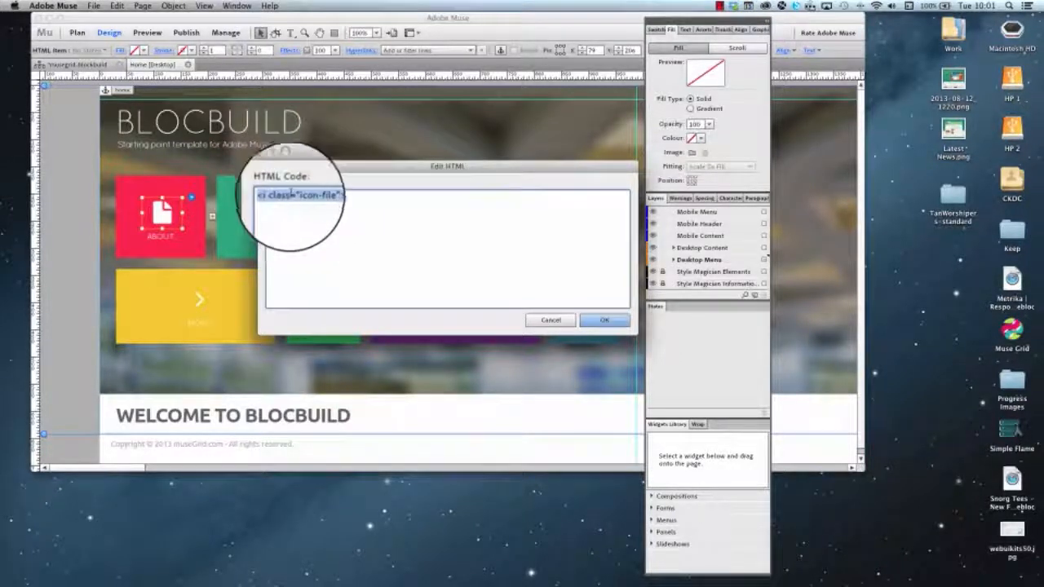
left_click(604, 320)
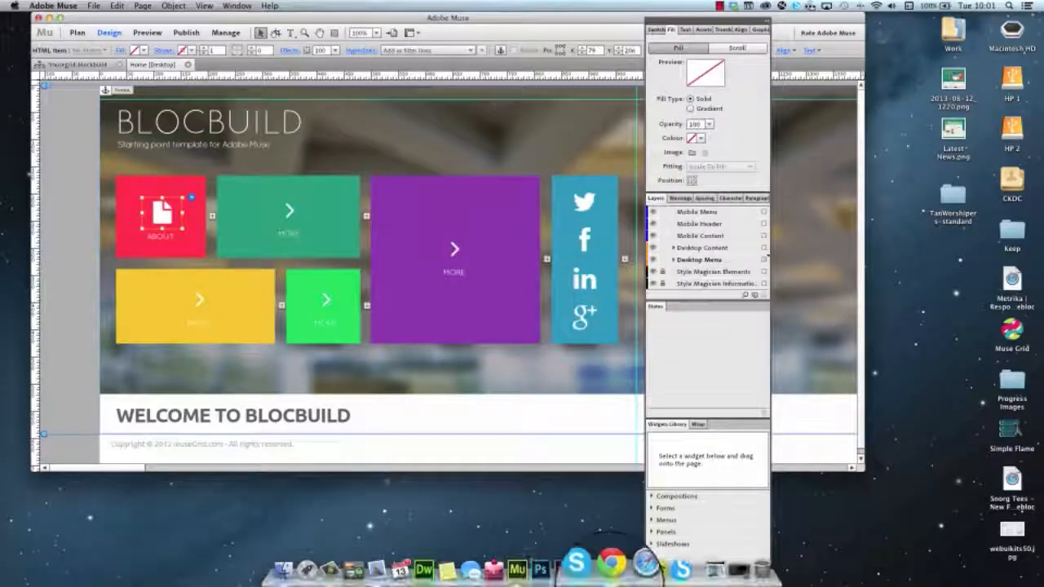
Switch to Chrome and open the Font Awesome Icons page at fortawesome.github.io/Font-Awesome/icons/
left_click(611, 563)
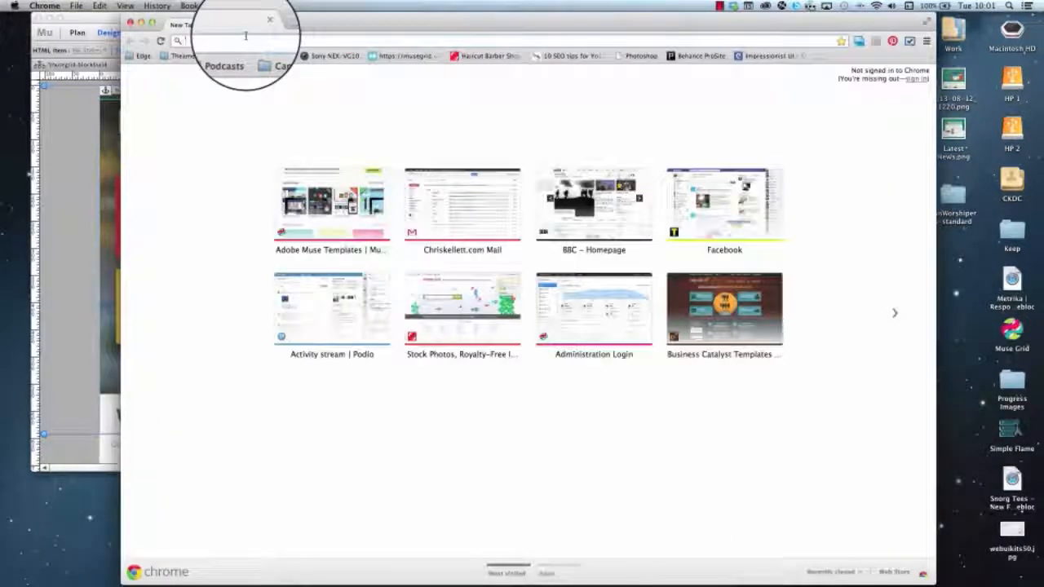
type("font")
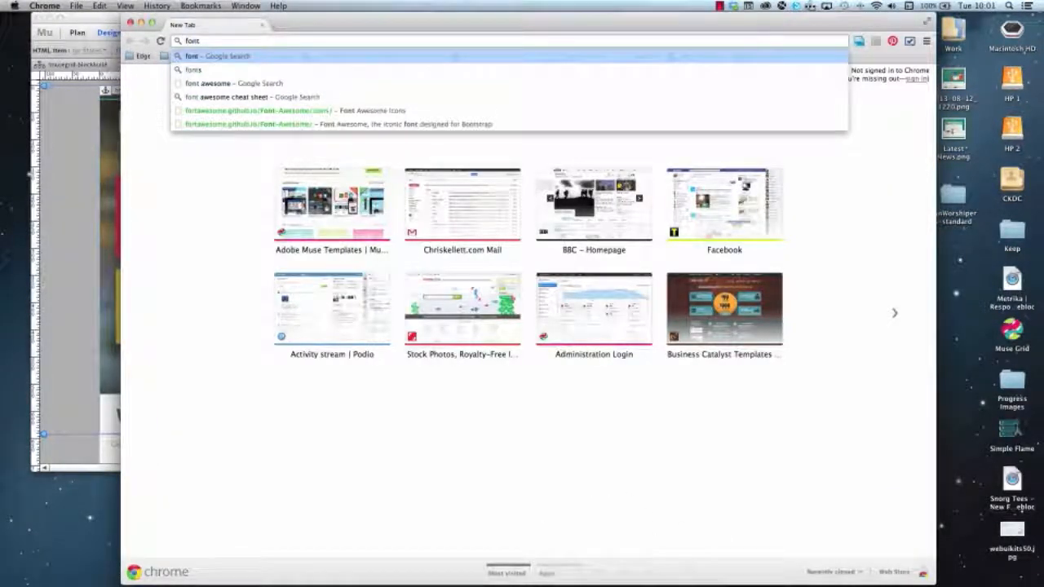
key("Down")
key("Down")
key("Down")
key("Down")
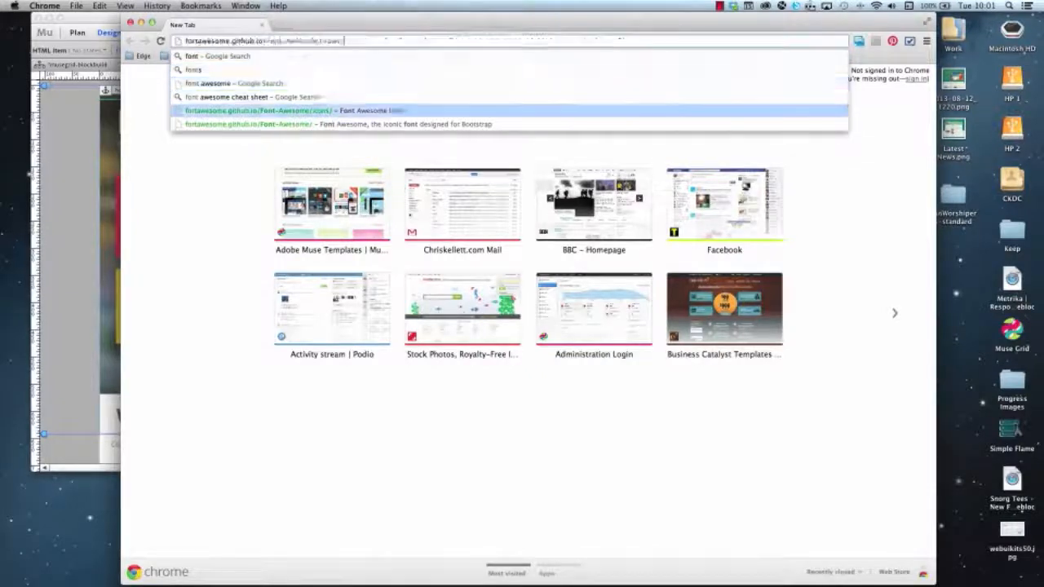
key("Return")
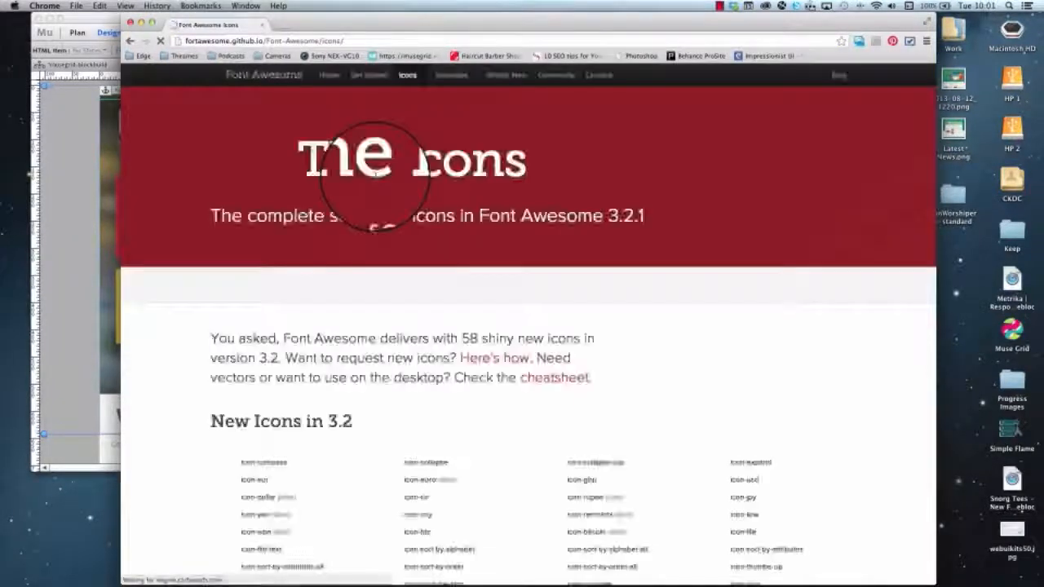
Browse the Font Awesome icon lists, open the icon-signal page, and copy the icon's HTML snippet
scroll(514, 303, "down", 10)
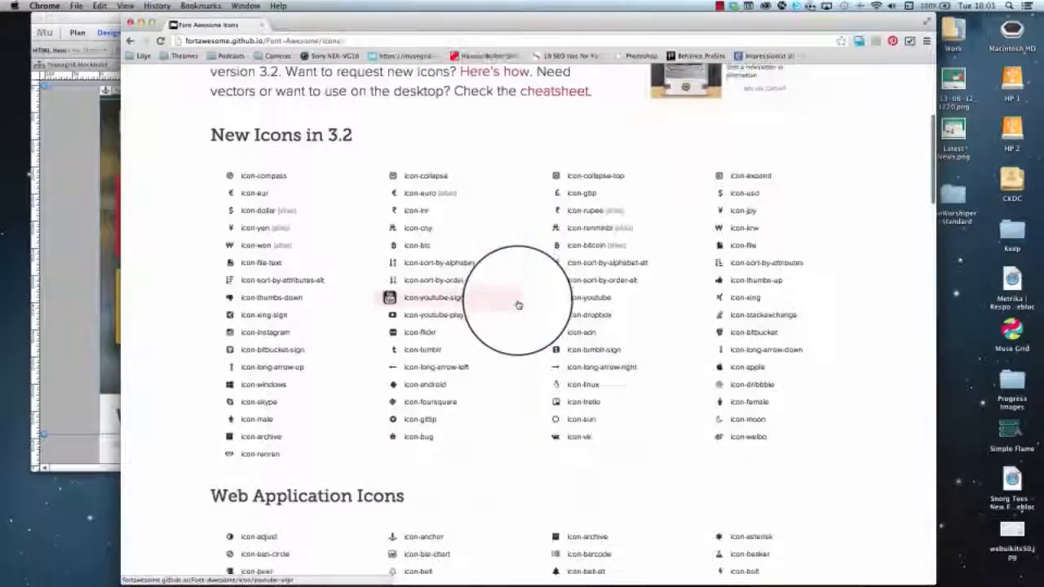
scroll(518, 304, "down", 9)
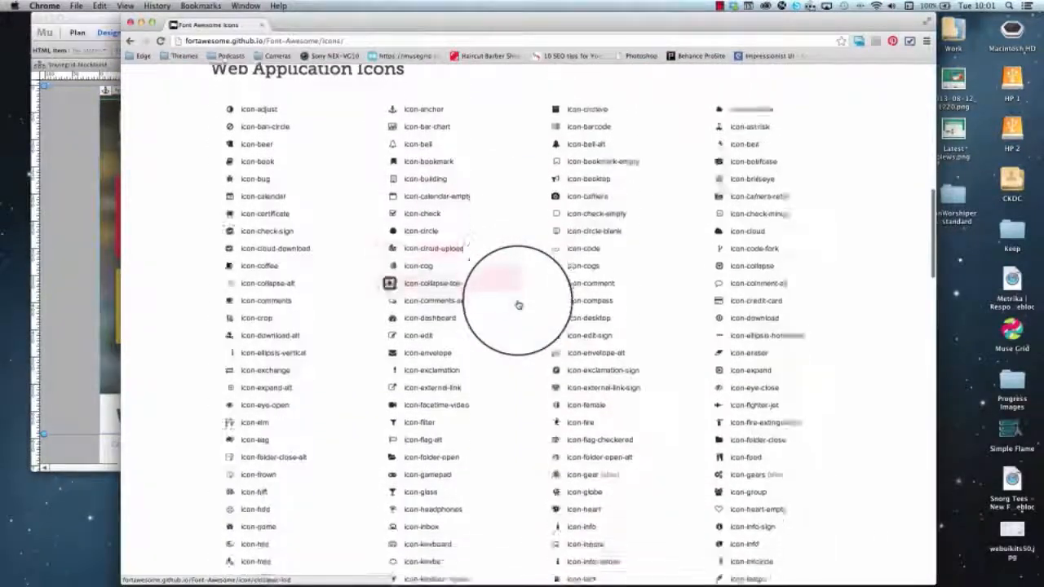
scroll(518, 304, "down", 13)
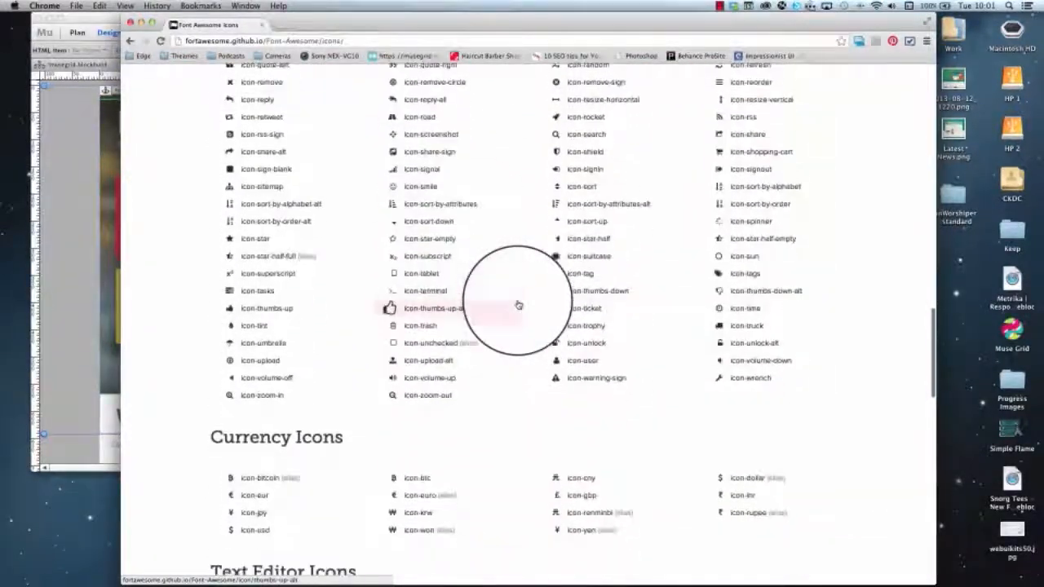
scroll(518, 305, "up", 20)
scroll(518, 305, "down", 7)
scroll(518, 304, "down", 11)
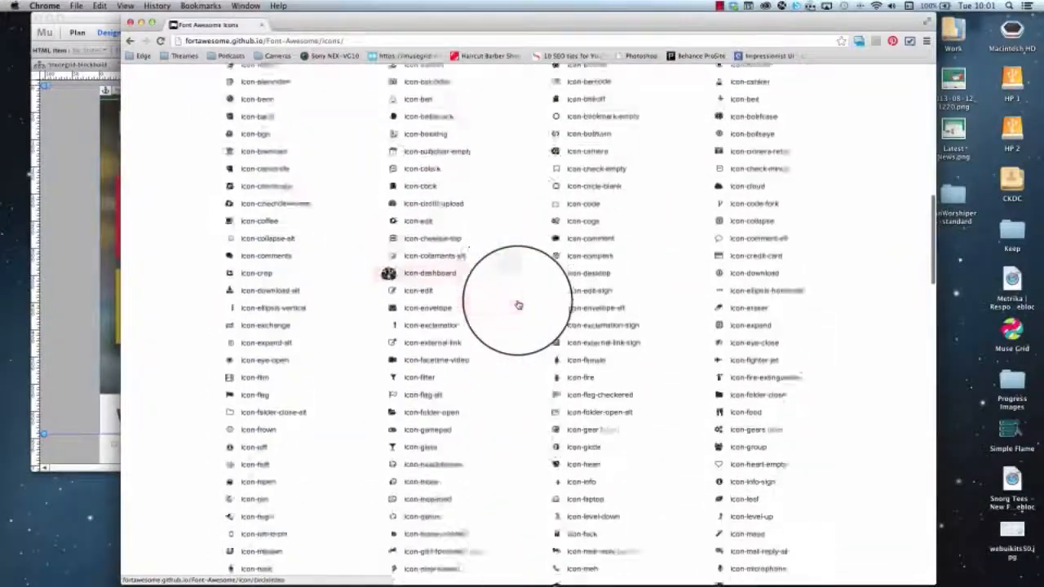
scroll(517, 304, "down", 8)
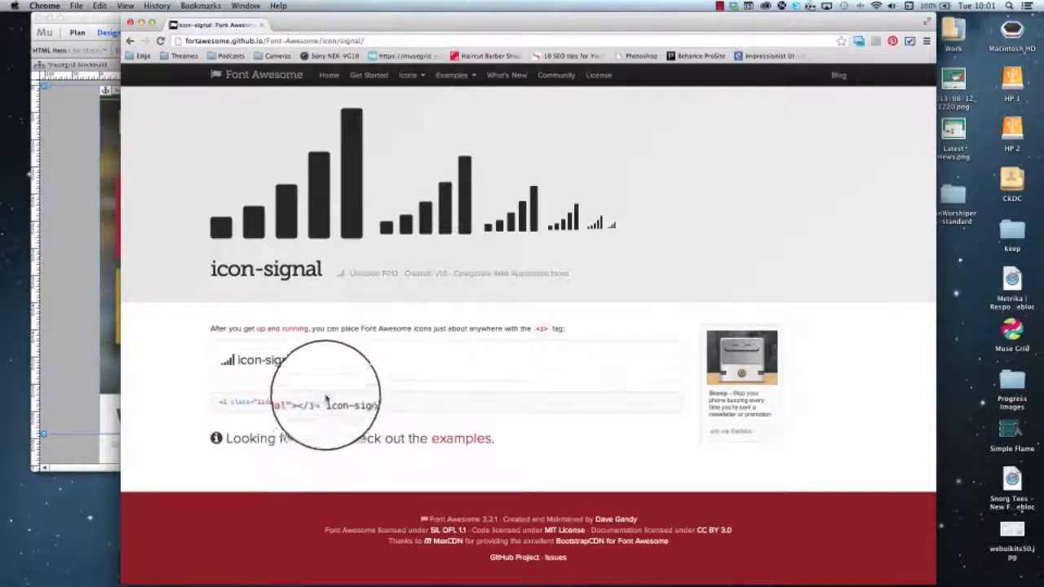
left_click_drag(327, 400, 220, 399)
key("super+c")
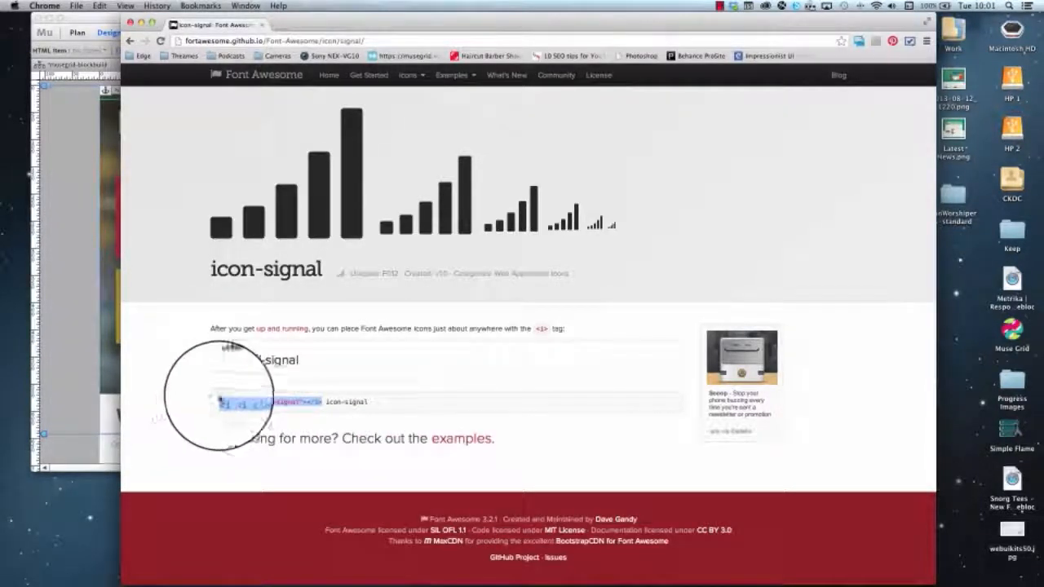
Switch back to Adobe Muse and replace the red ABOUT tile icon's HTML code with <i class="icon-signal"></i>
left_click(63, 291)
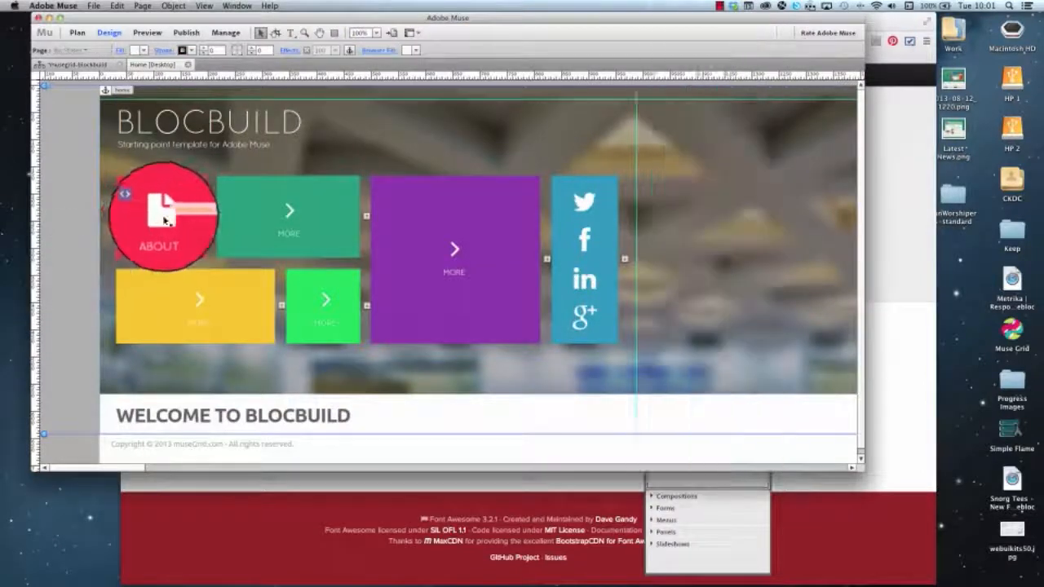
left_click(163, 221)
left_click(165, 221)
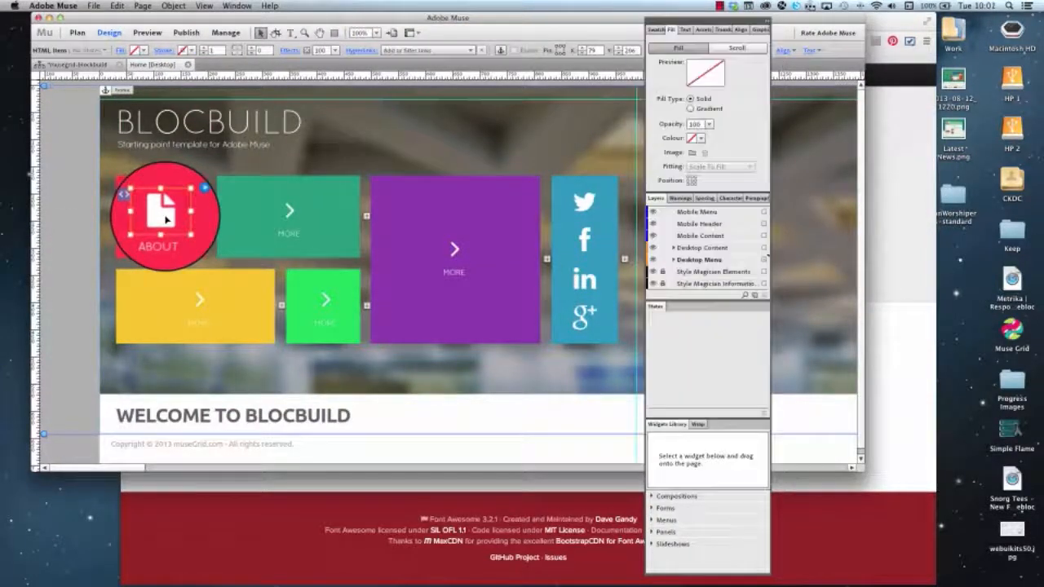
right_click(166, 219)
left_click(208, 301)
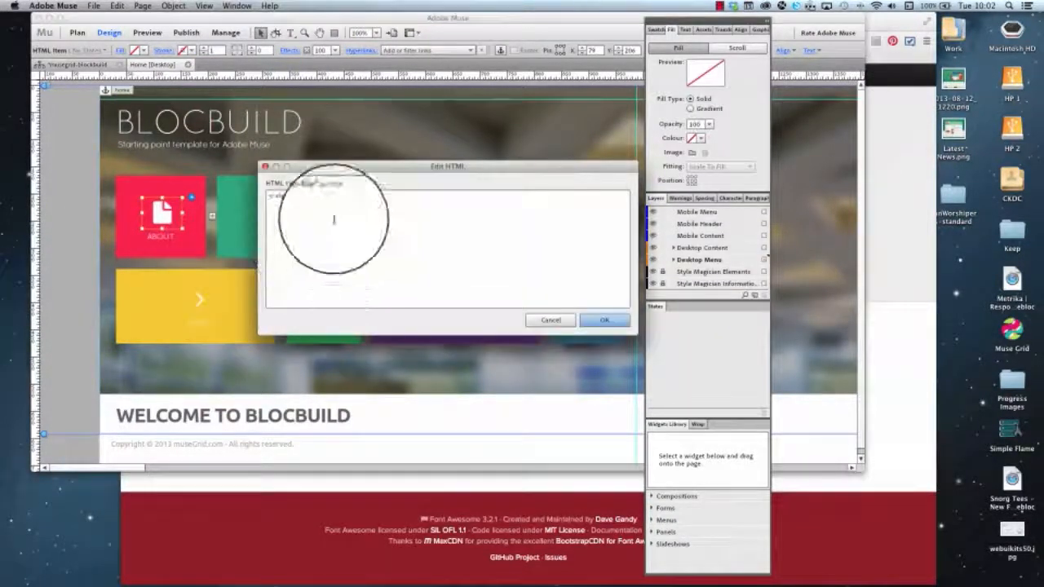
left_click_drag(367, 196, 237, 183)
key("super+v")
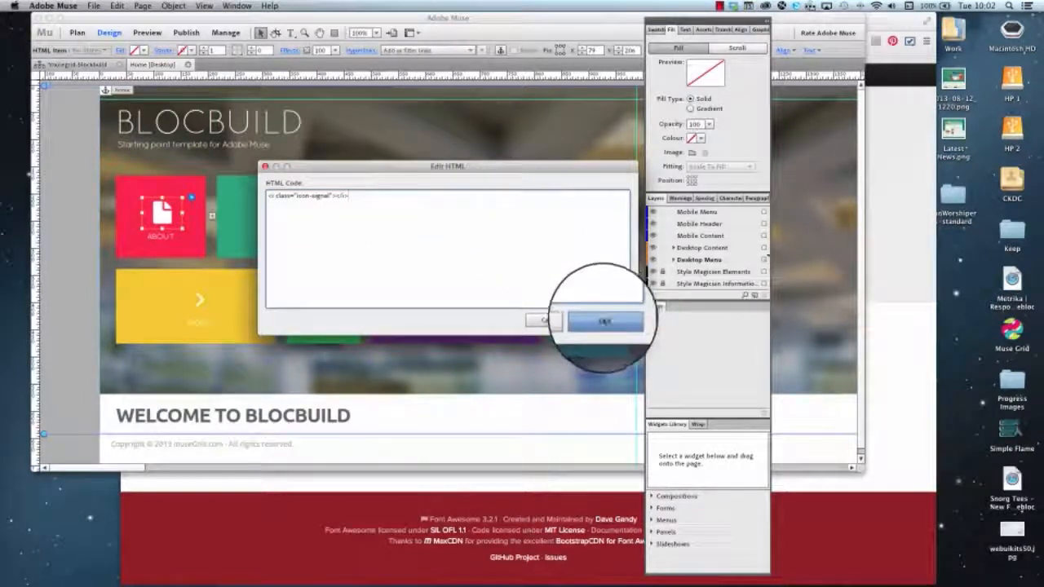
left_click(604, 320)
key("super+alt+e")
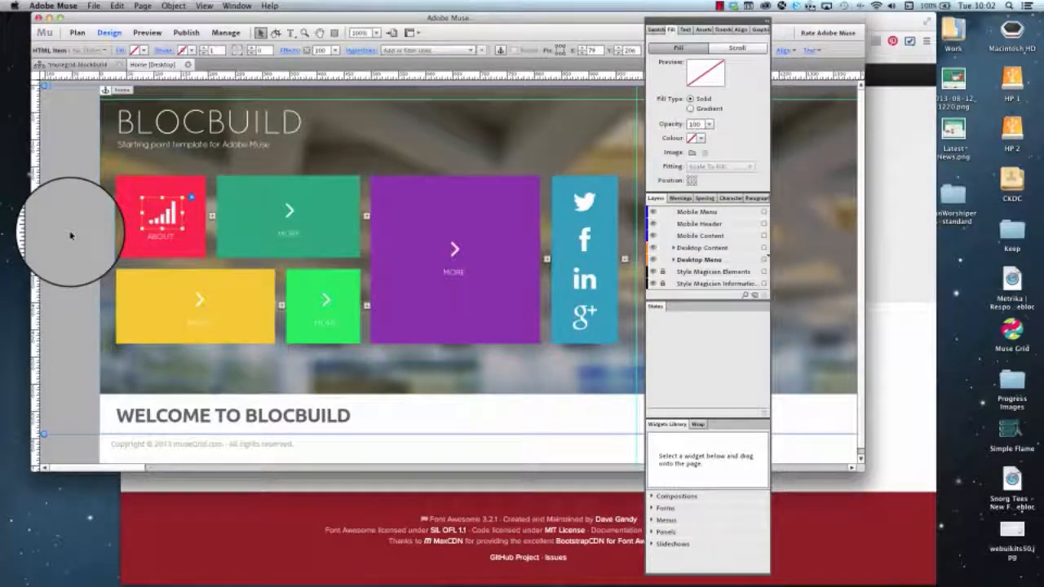
left_click(72, 227)
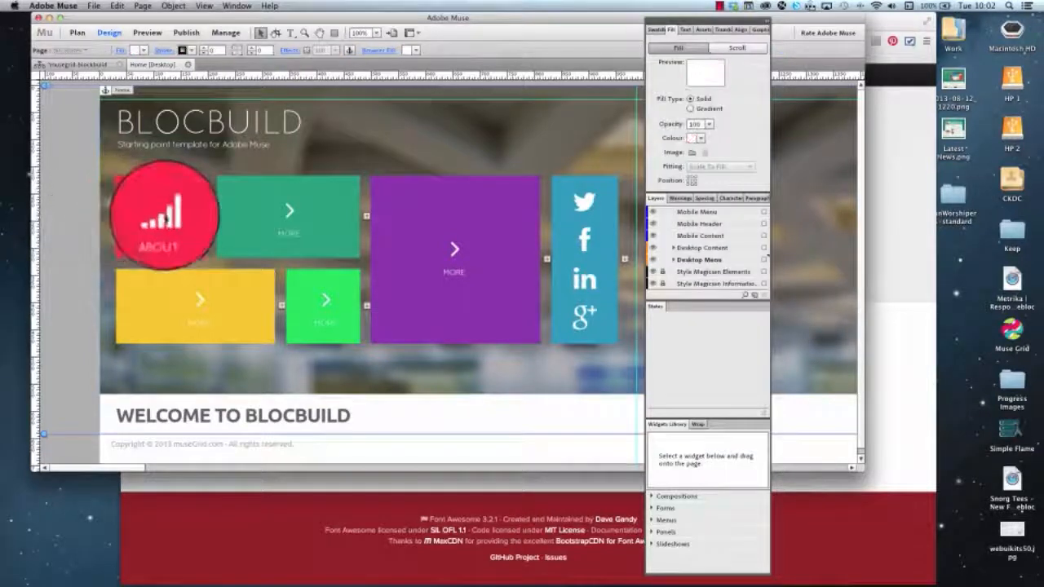
Select the signal icon in the red tile and display its text formatting settings for size and colour
left_click(172, 216)
left_click(172, 218)
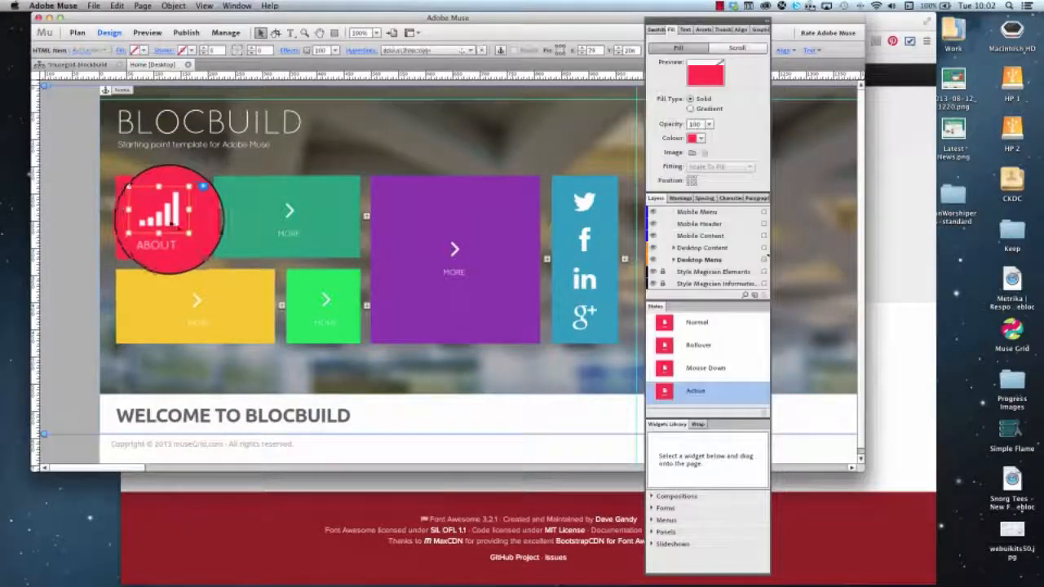
left_click(163, 215)
left_click(681, 29)
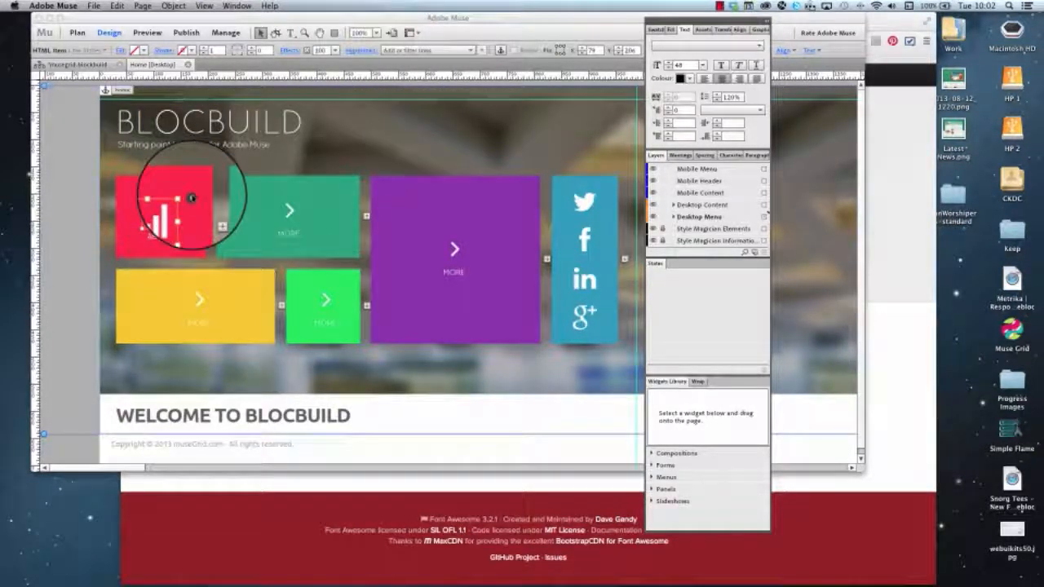
Undo the icon replacement in the red tile and deselect the icon
left_click(117, 6)
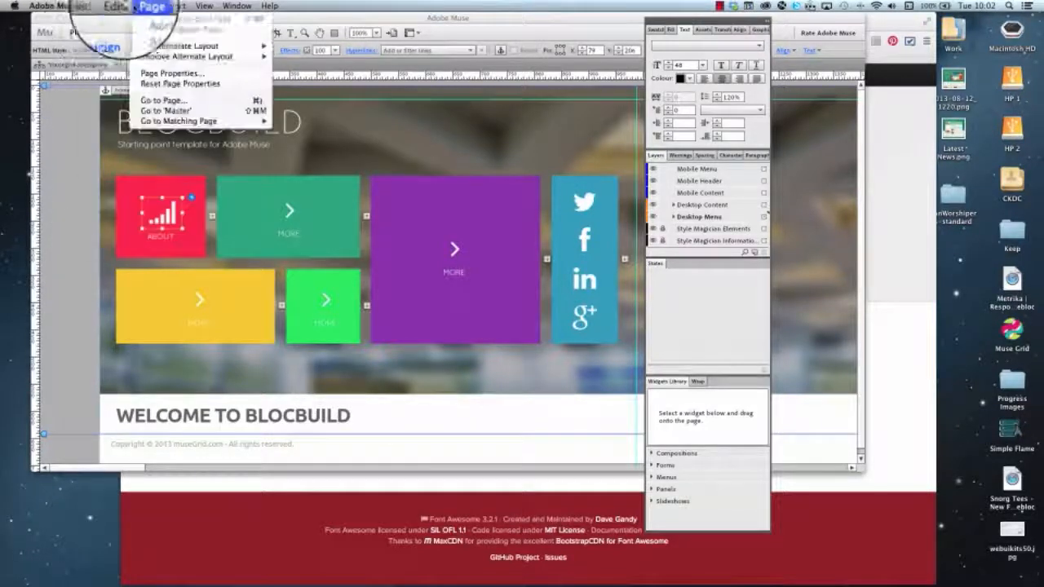
left_click(135, 19)
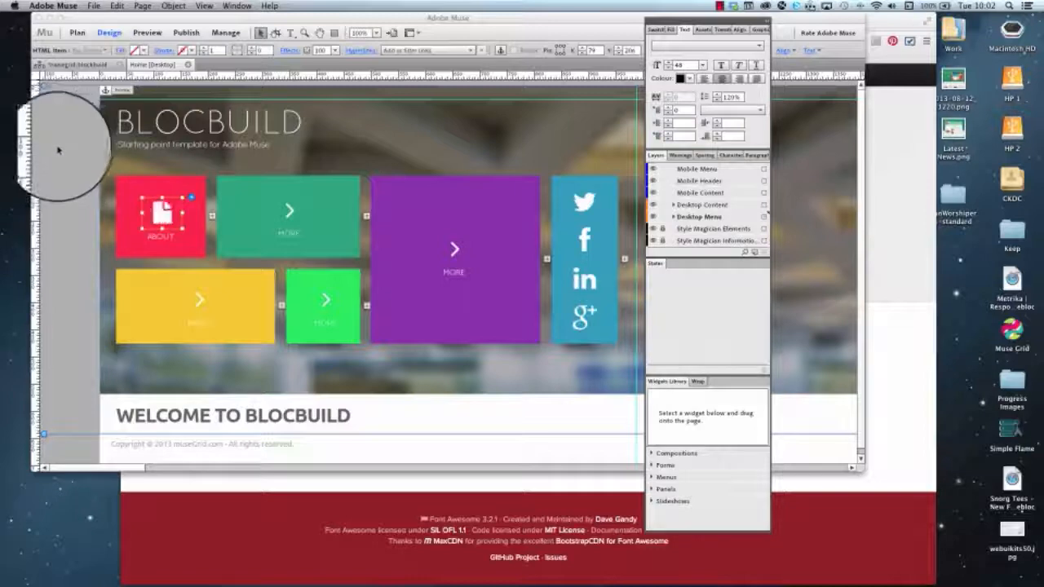
left_click(67, 255)
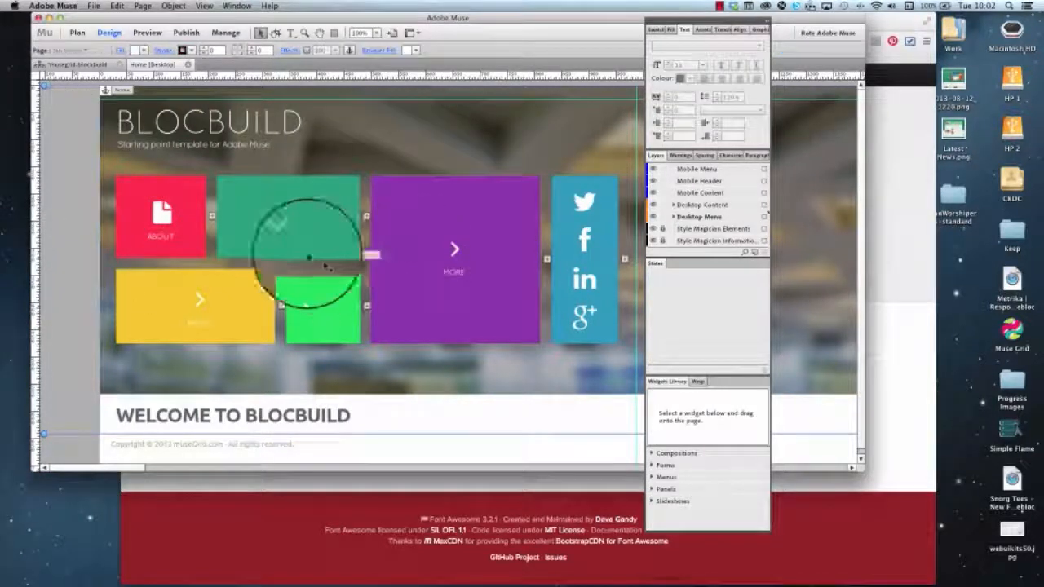
Close the Font Awesome page in Chrome and switch back to the Home page in Adobe Muse
left_click(509, 518)
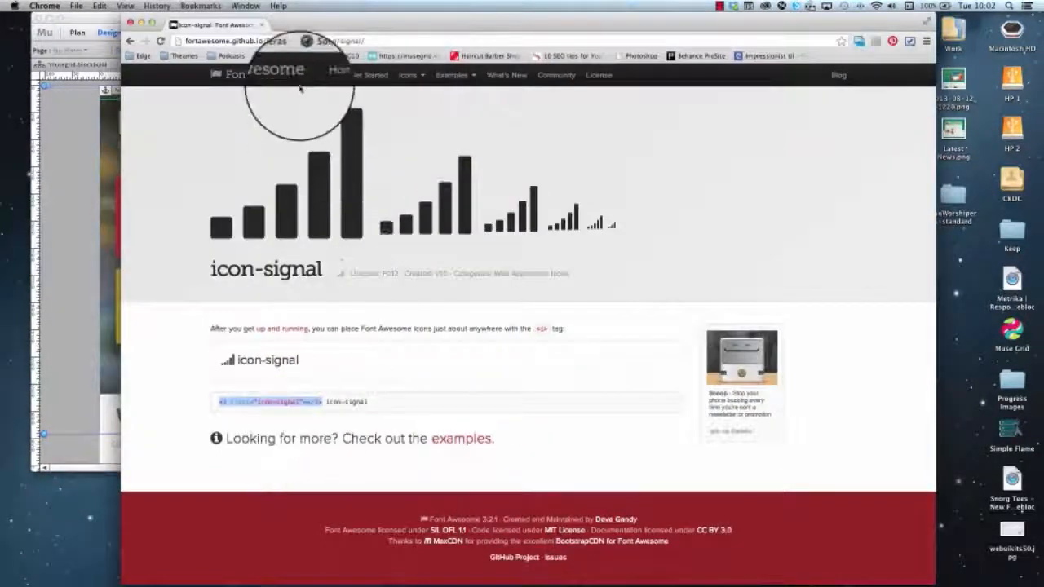
left_click(266, 24)
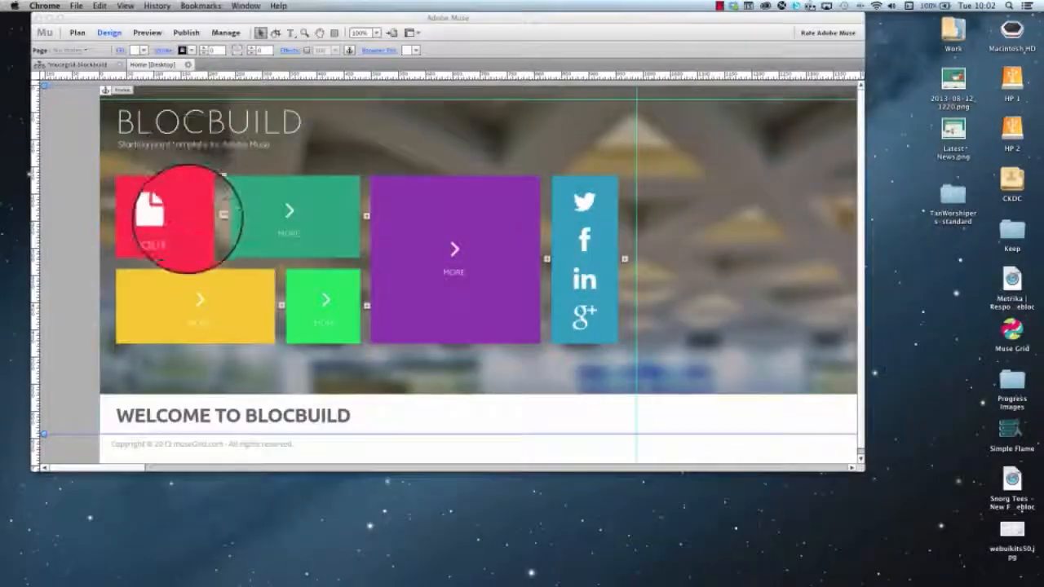
left_click(188, 220)
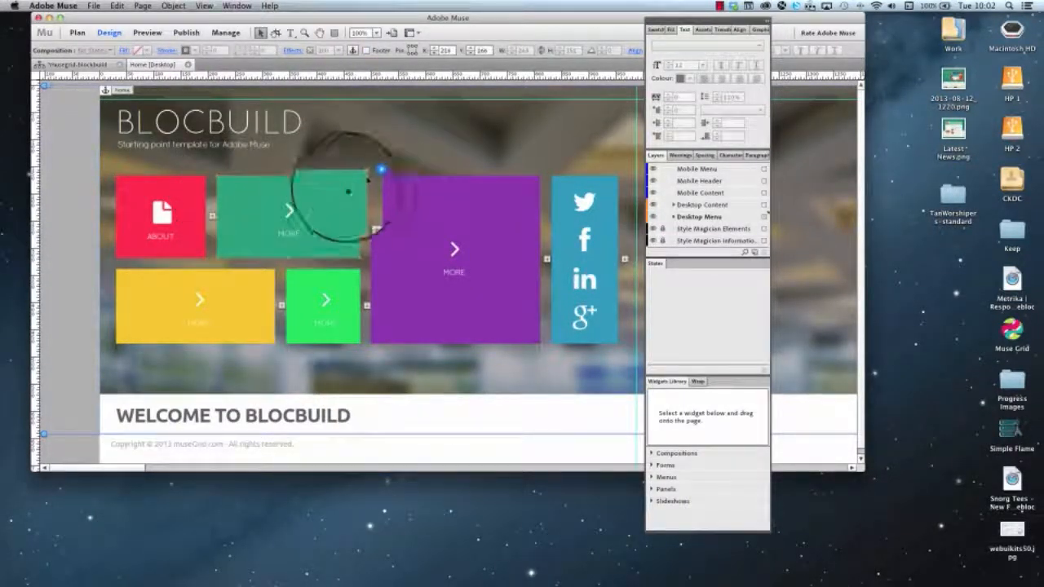
Examine the Composition options of the green CONTACT tile and the red ABOUT tile, including their trigger settings
left_click(368, 174)
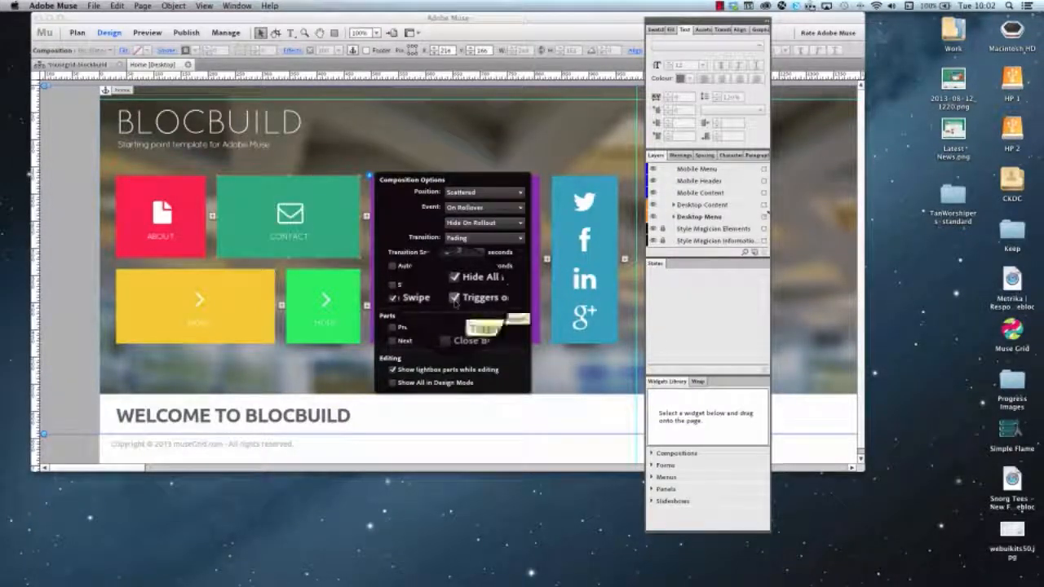
left_click(191, 203)
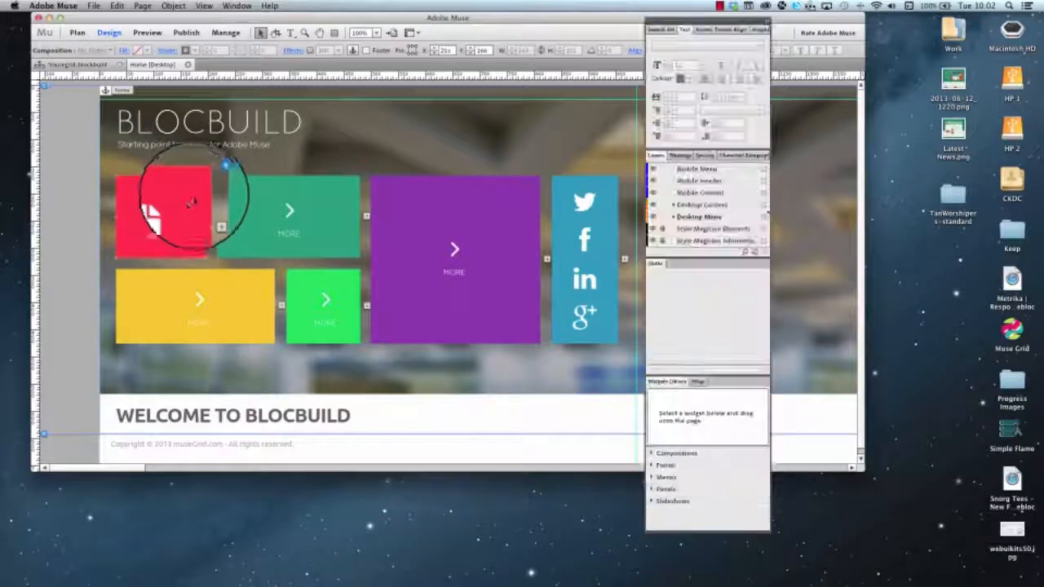
left_click(217, 175)
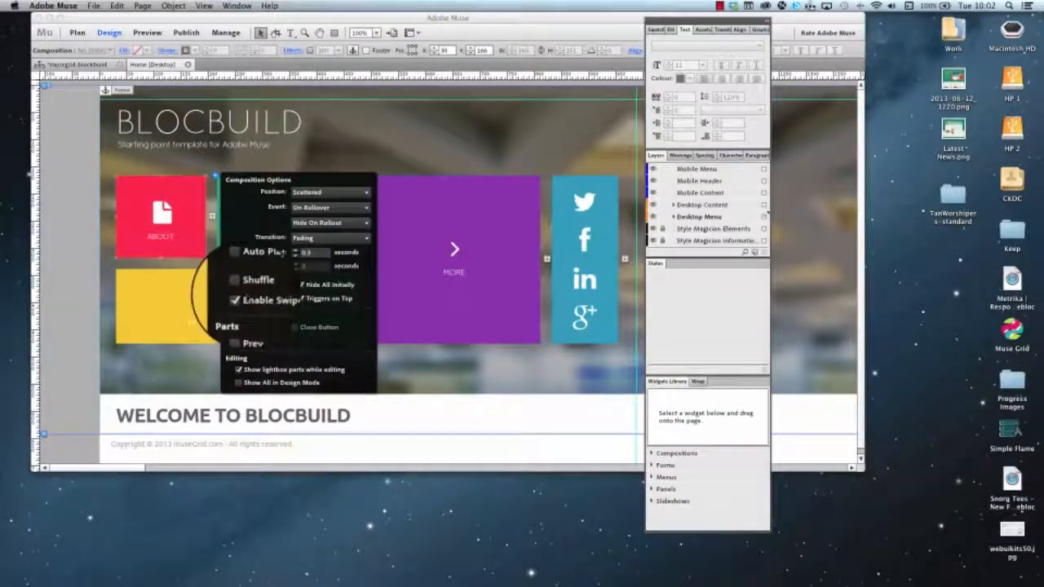
Move the panel group over the purple tile and collapse its States and Widgets Library panels to expand the Desktop Menu layer
left_click_drag(708, 29, 560, 10)
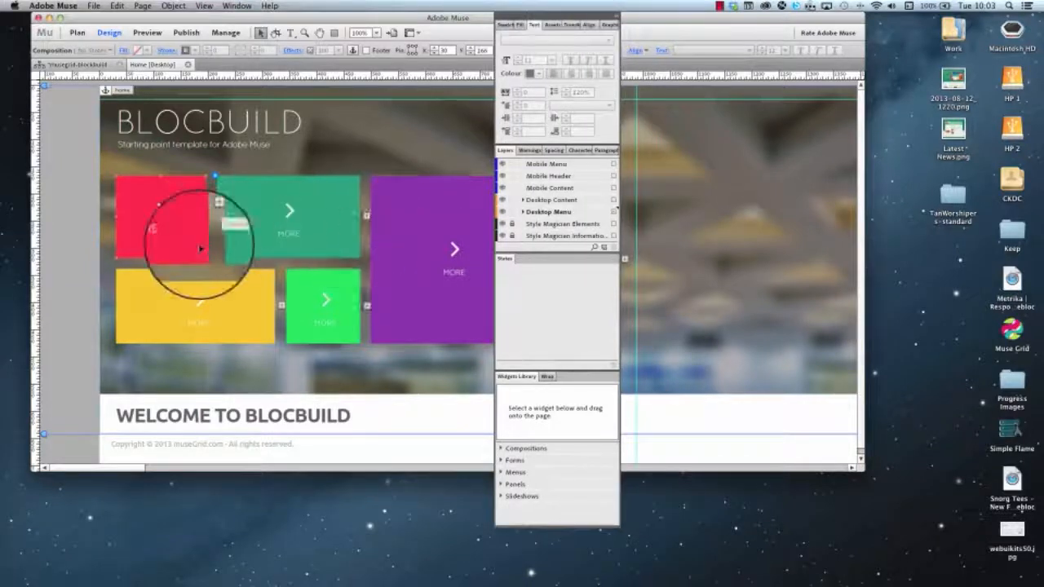
left_click(557, 244)
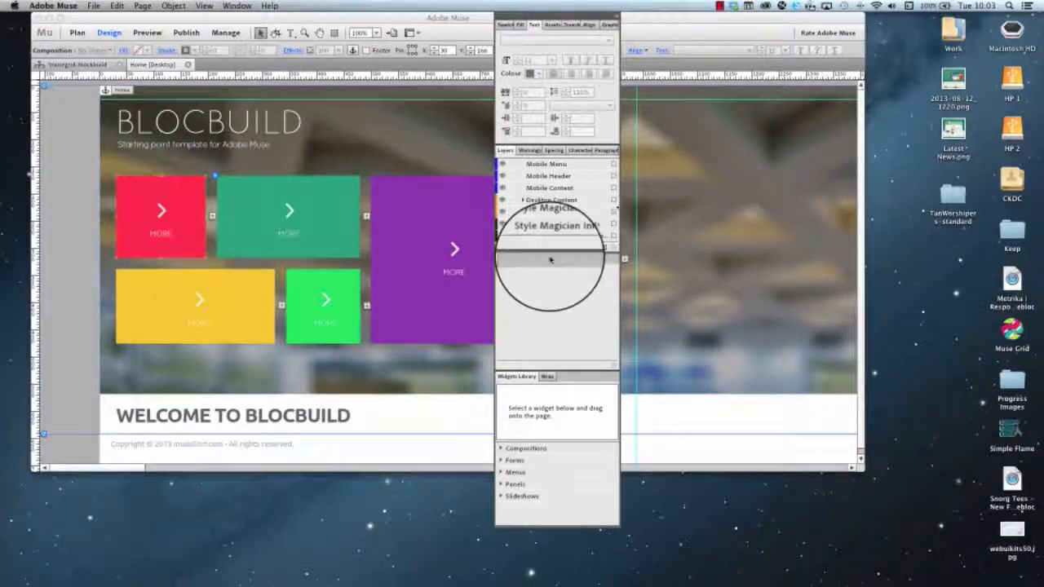
double_click(511, 261)
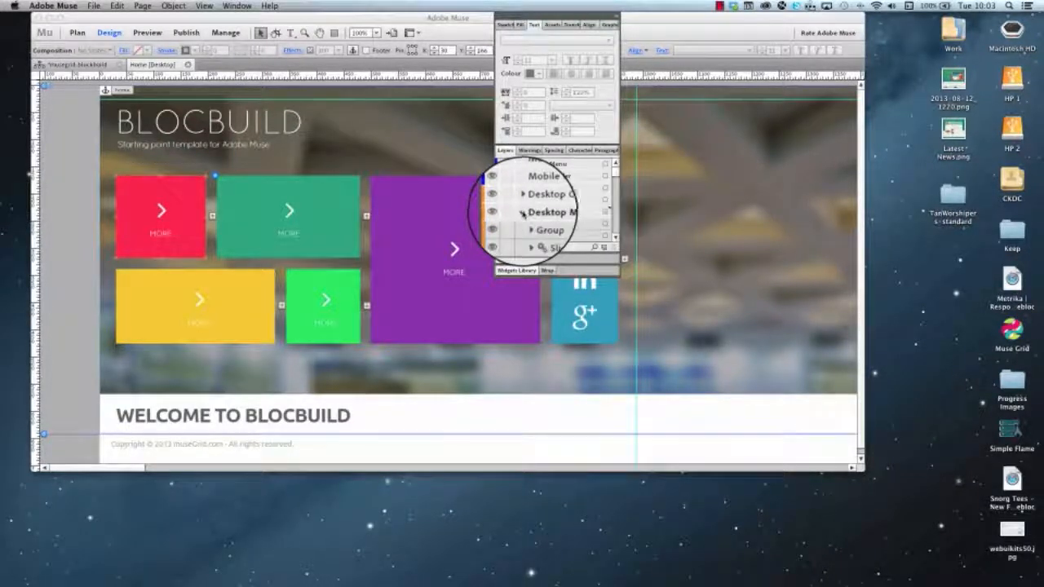
Extend the Layers panel to show more rows and expand the red tile's Composition in the Desktop Menu layer
left_click_drag(585, 258, 582, 418)
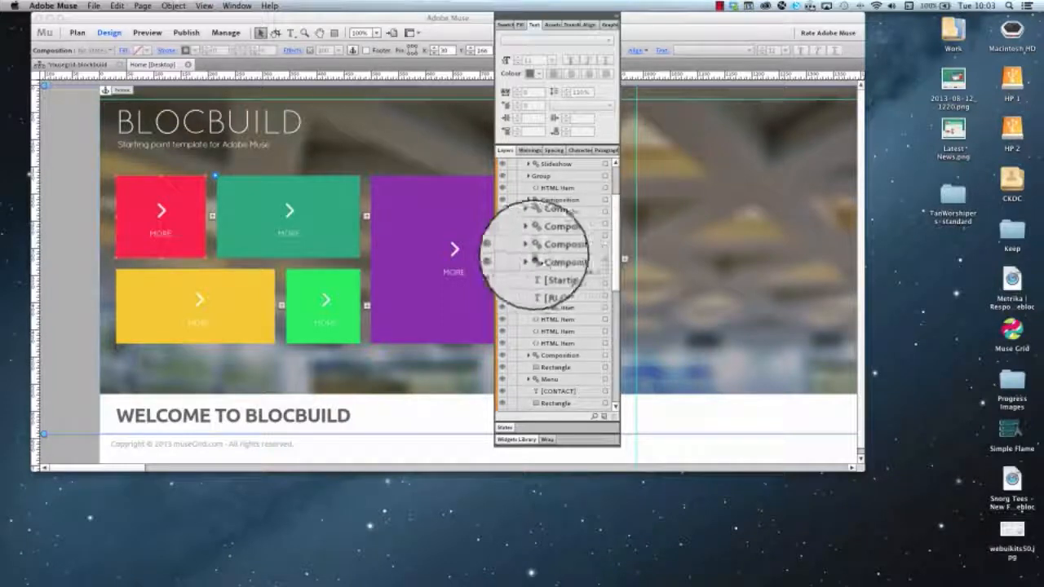
left_click(529, 261)
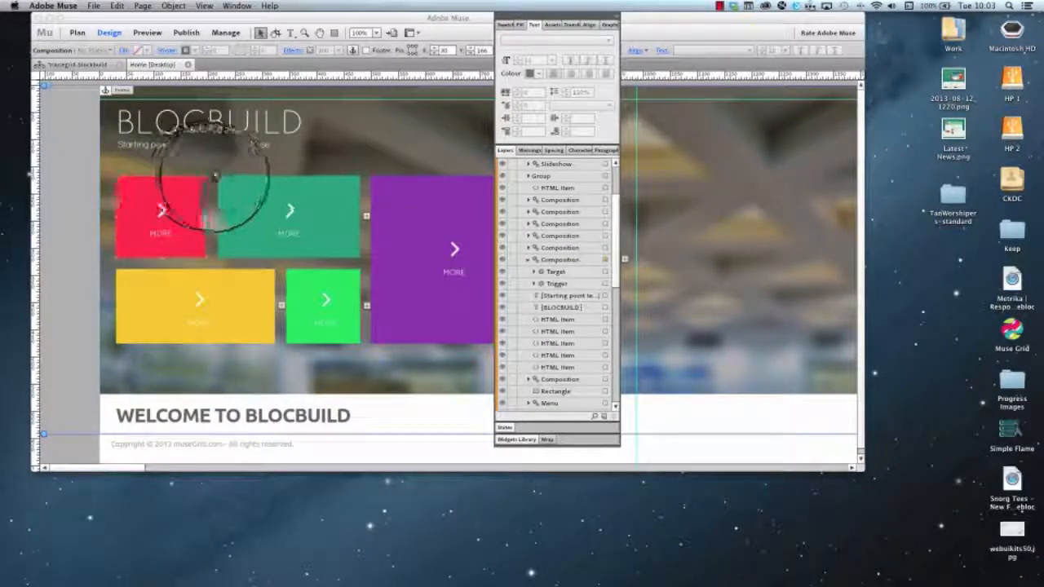
Turn Triggers on Top on and back off in the red tile's Composition options
left_click(215, 176)
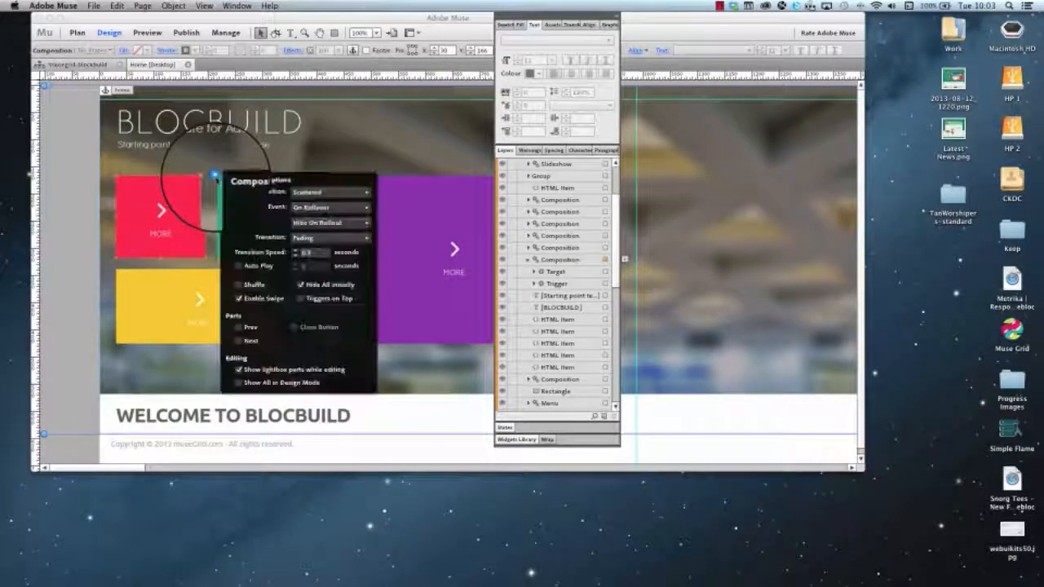
left_click(301, 298)
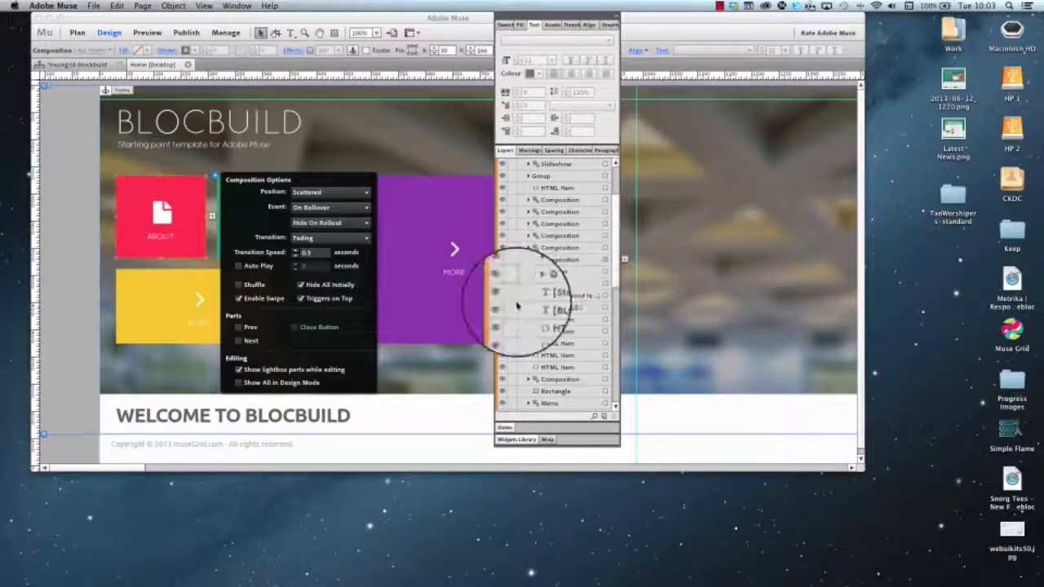
left_click(301, 298)
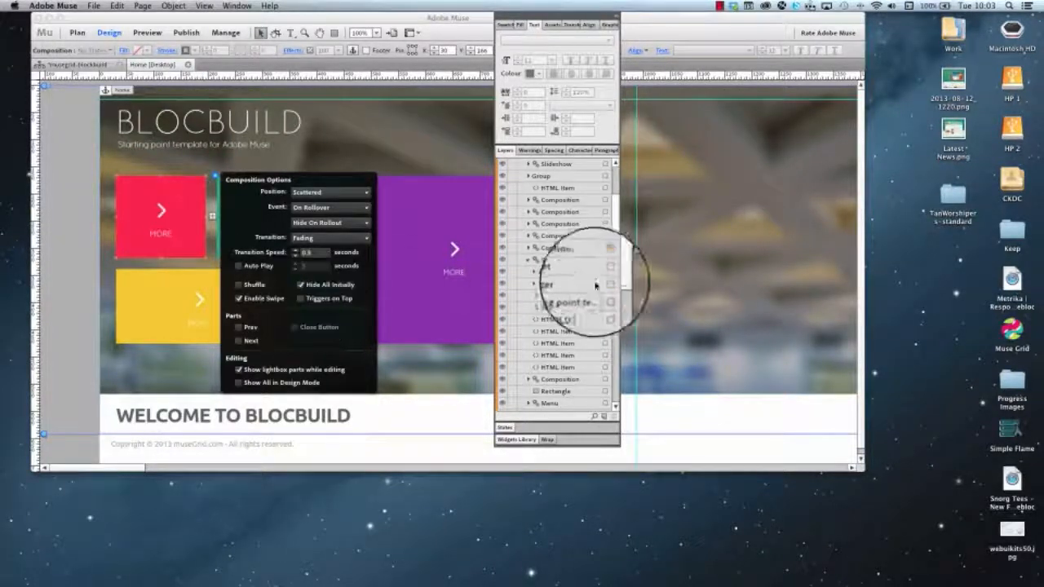
Expand the red tile's Trigger in the layers and select its ABOUT text frame on the page
left_click(533, 284)
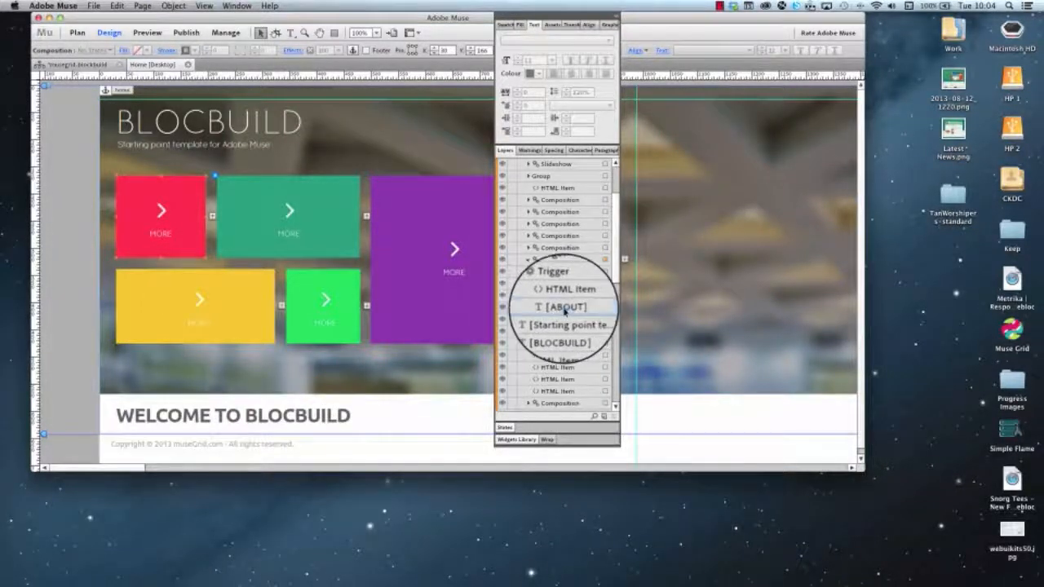
left_click(564, 307)
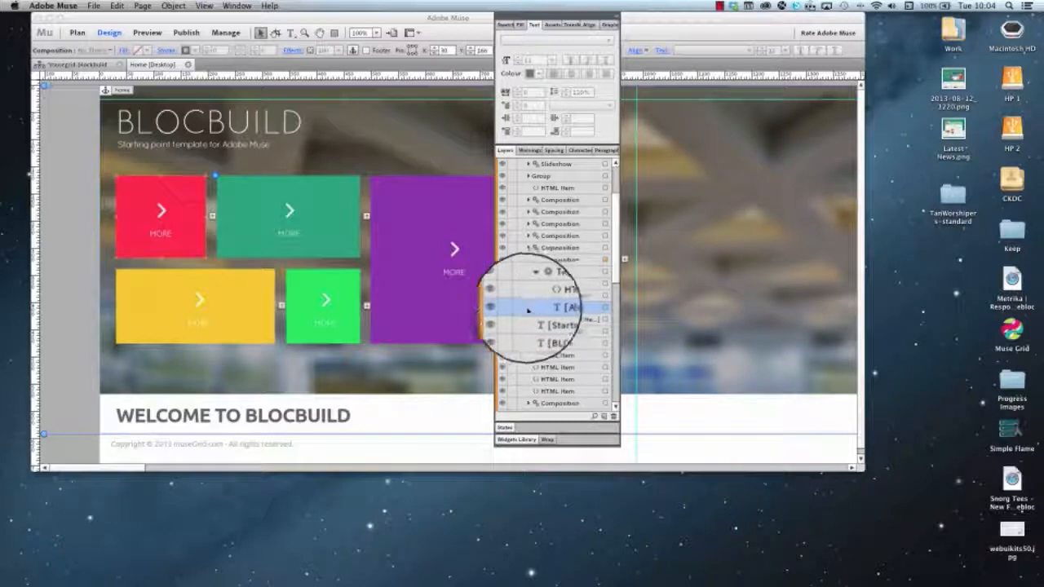
left_click(605, 309)
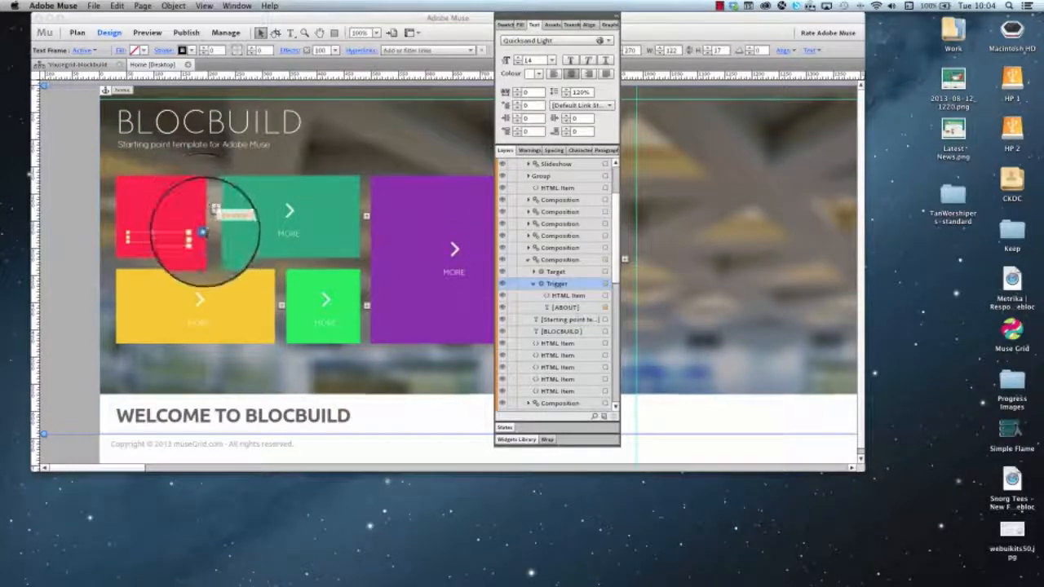
Bring the ABOUT trigger above its MORE target with Triggers on Top, select the trigger, and switch the option off again
left_click(203, 232)
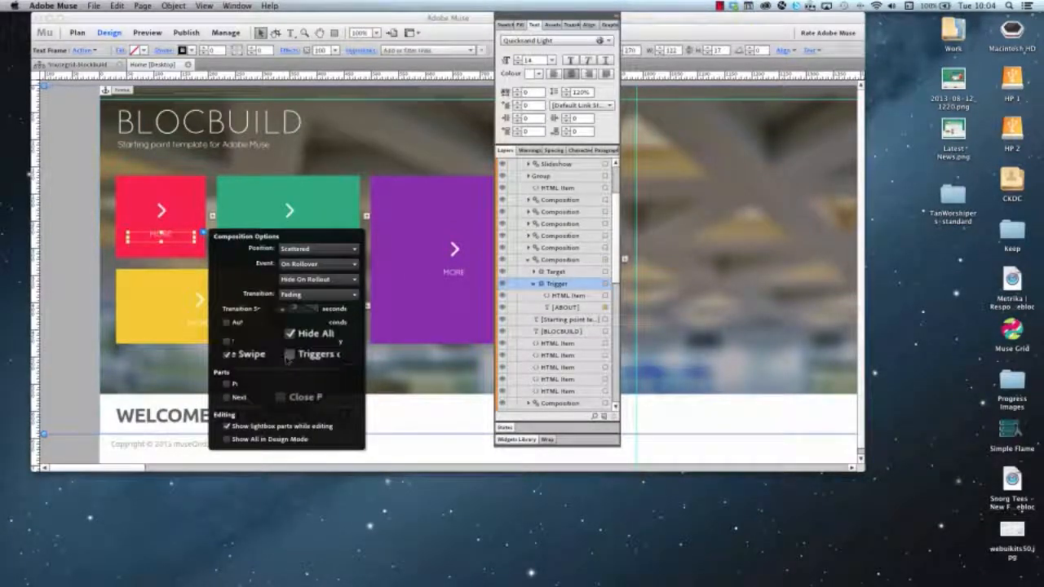
left_click(605, 300)
left_click(604, 299)
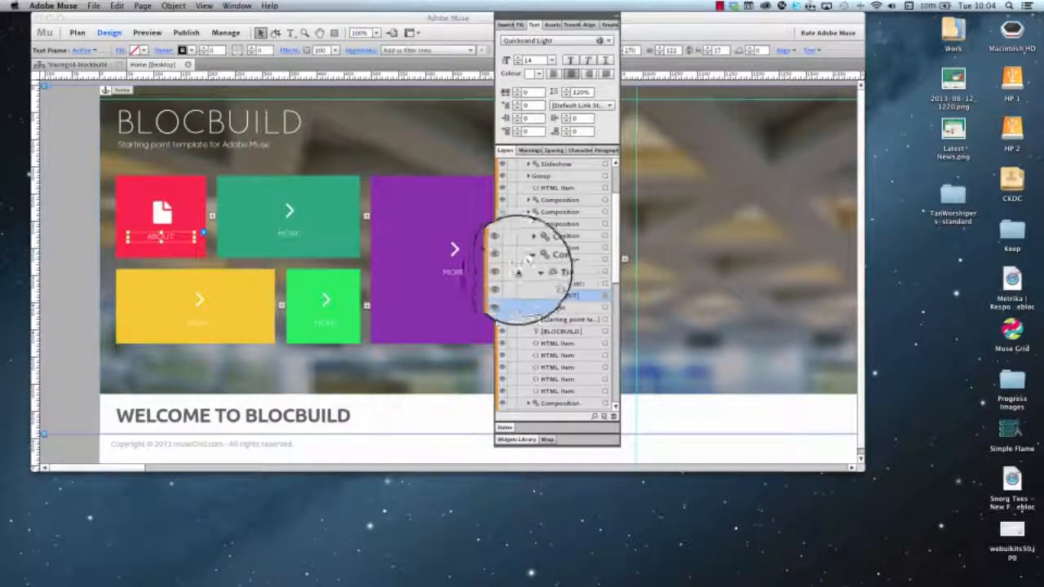
left_click(174, 234)
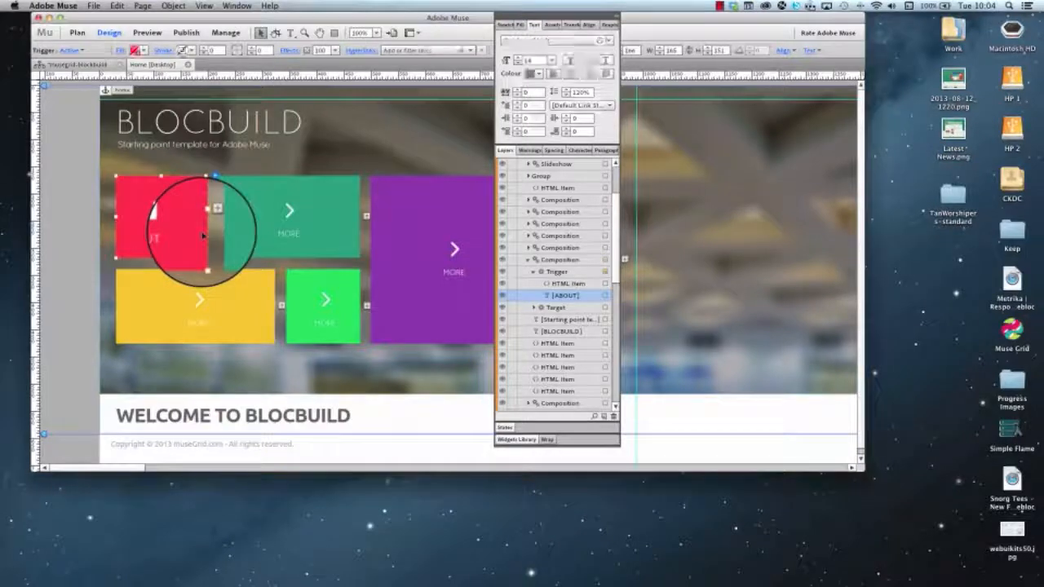
left_click(215, 176)
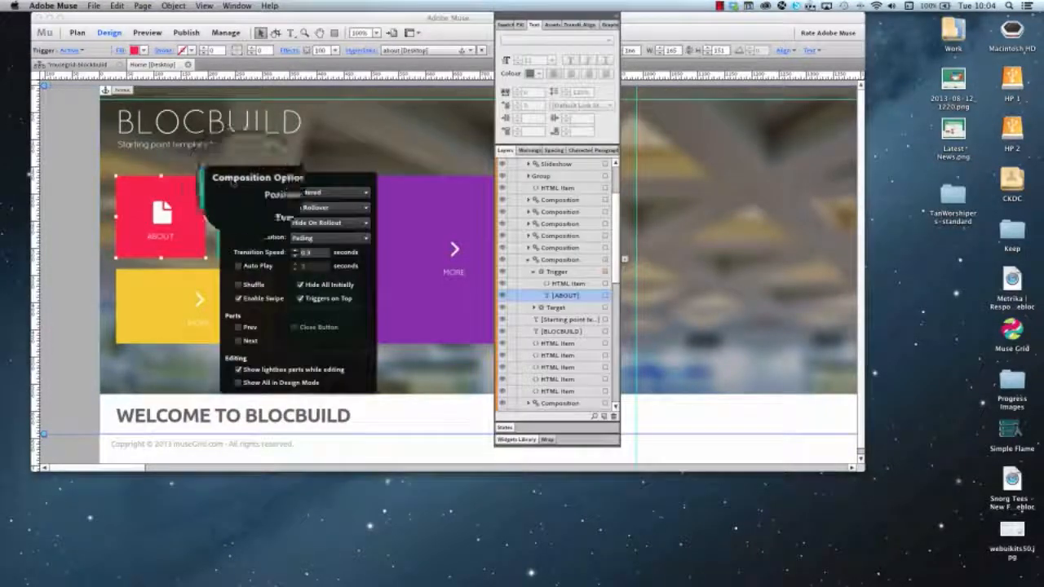
left_click(300, 299)
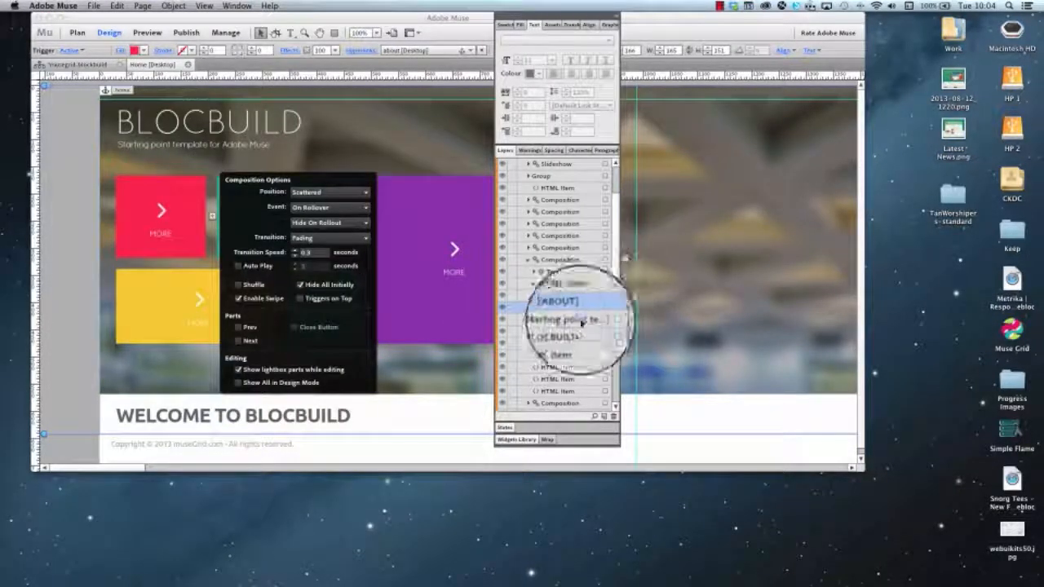
Move the panel group clear of the social media tile and select the blurred background Composition
left_click(420, 411)
left_click_drag(547, 22, 891, 41)
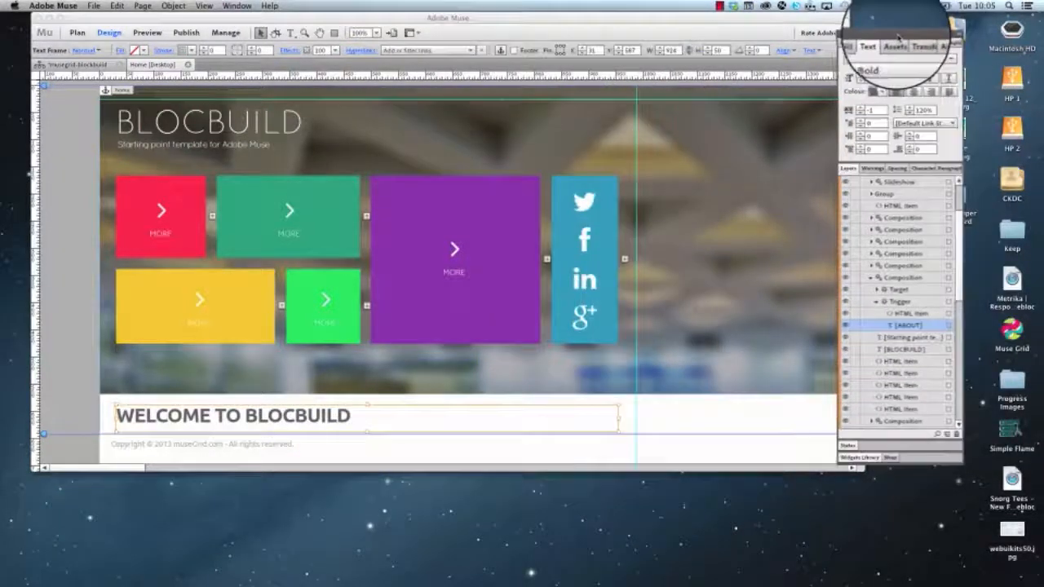
left_click(443, 447)
mouse_move(96, 468)
left_mouse_down()
mouse_move(194, 471)
mouse_move(78, 470)
left_mouse_up()
left_click(693, 375)
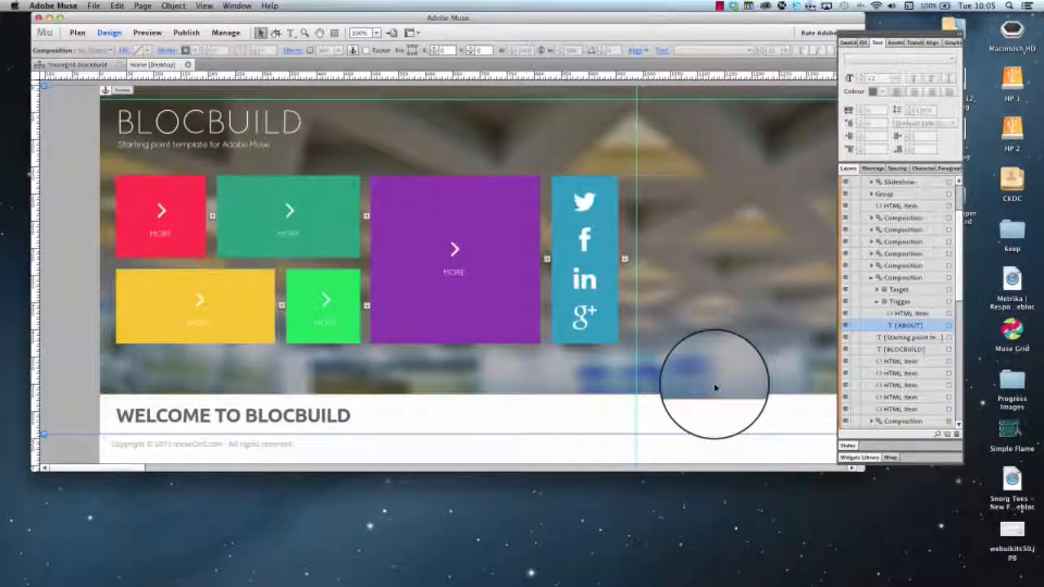
Nudge the background Composition up to Y -70 to uncover the menu, and bring it back down to Y 0
key("shift+Up")
key("shift+Up")
key("shift+Up")
key("shift+Up")
key("shift+Up")
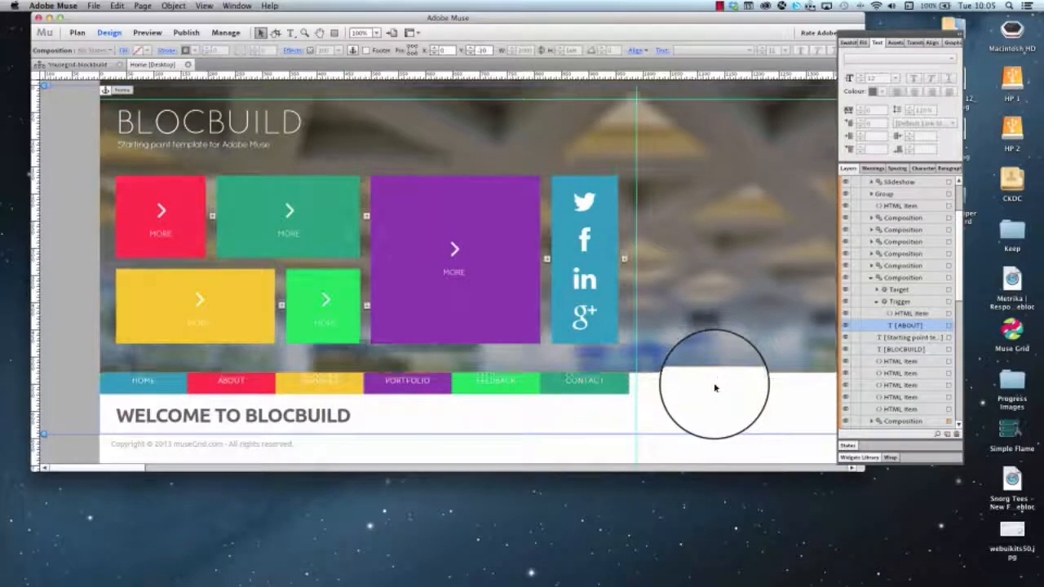
key("shift+Up")
key("shift+Up")
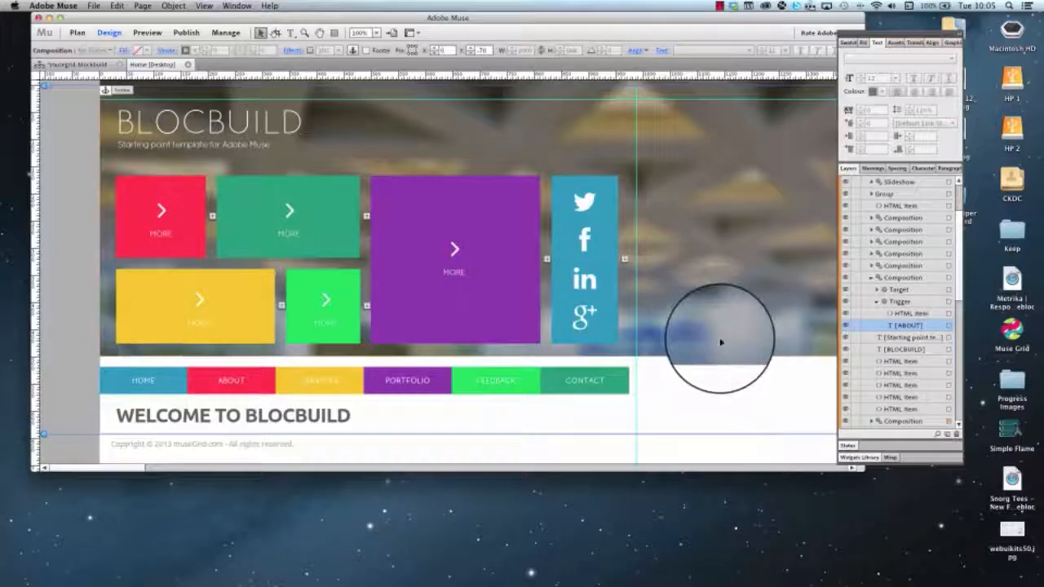
key("shift+Down")
key("shift+Down")
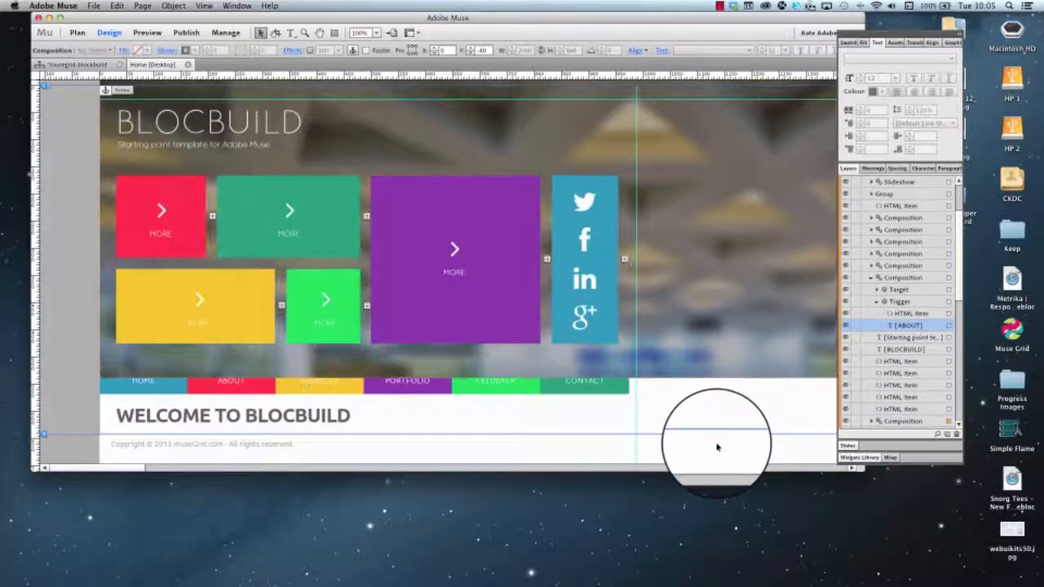
key("shift+Down")
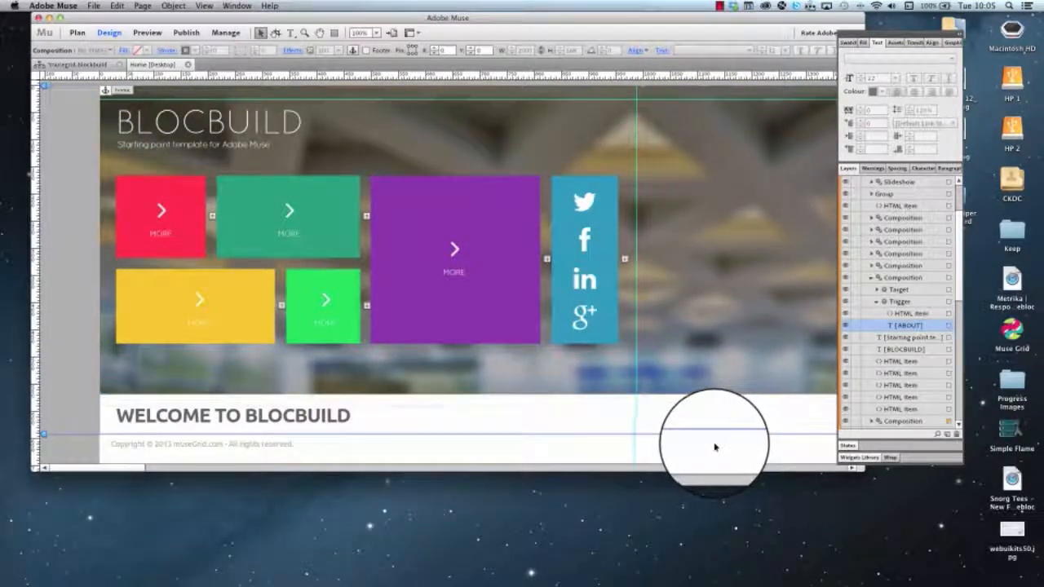
Show the Transform settings and move the panel group closer to the social media tile
left_click(914, 42)
left_click_drag(914, 41, 833, 44)
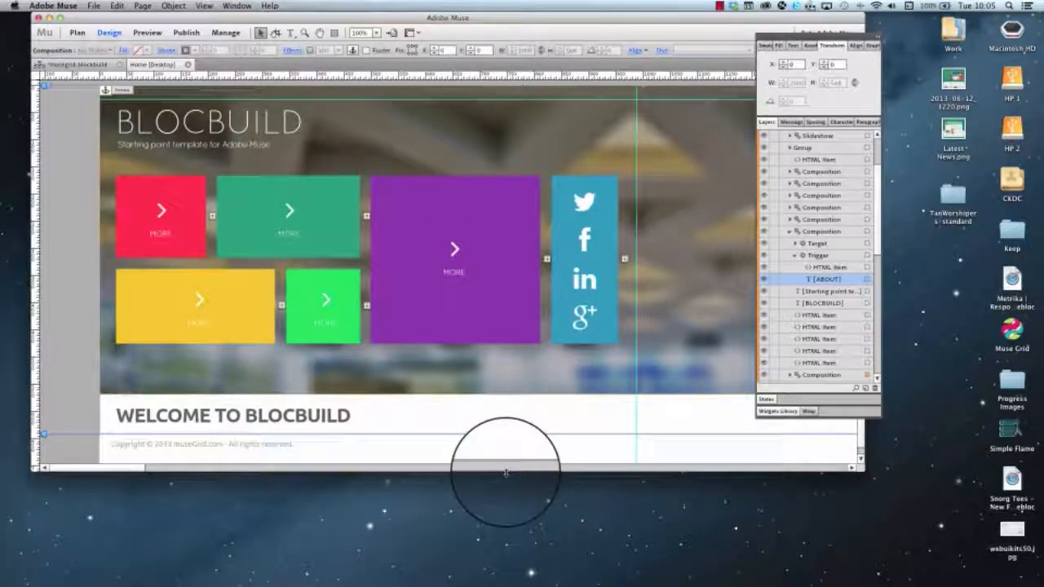
Nudge the background Composition up to Y -60 and reset its Y position to 0
key("shift+Up")
key("shift+Up")
key("shift+Up")
key("shift+Up")
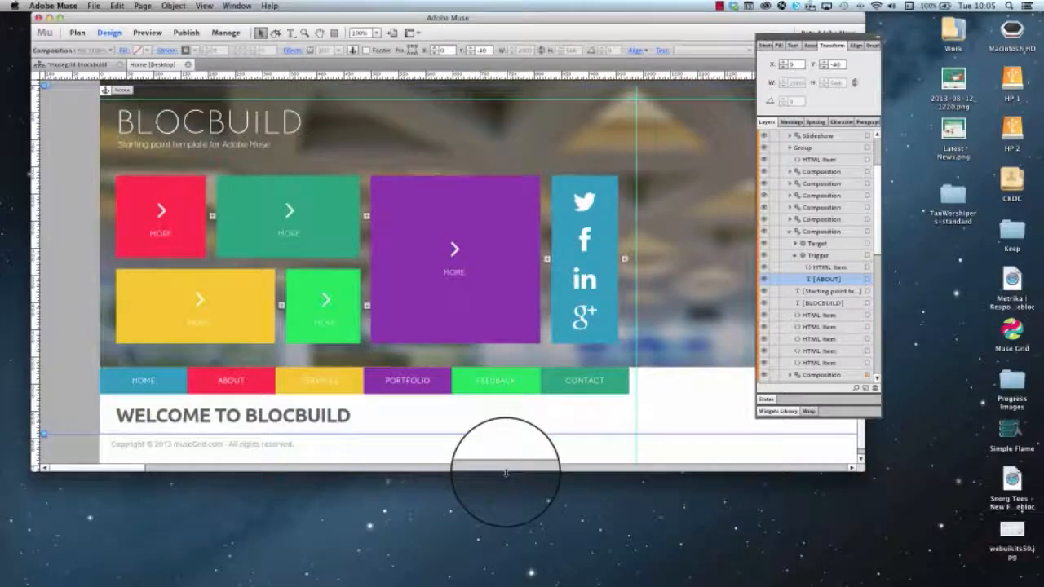
key("shift+Up")
key("shift+Up")
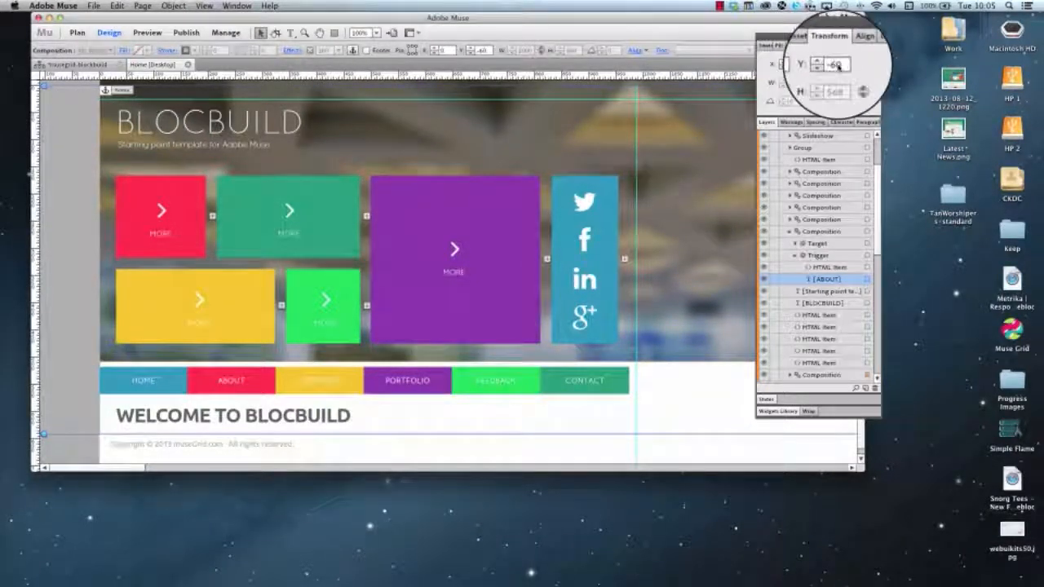
left_click(843, 64)
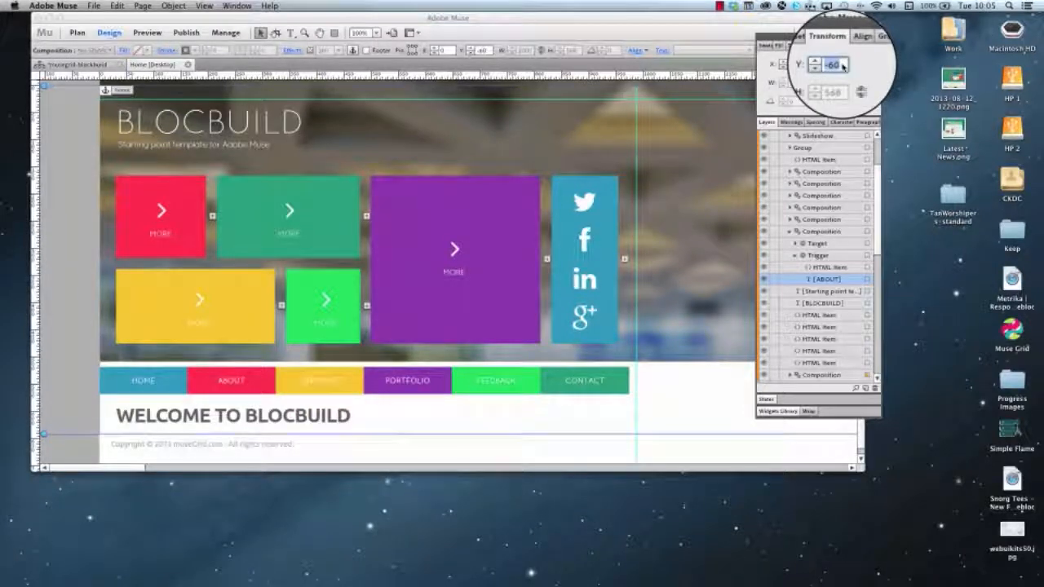
type("0")
key("Return")
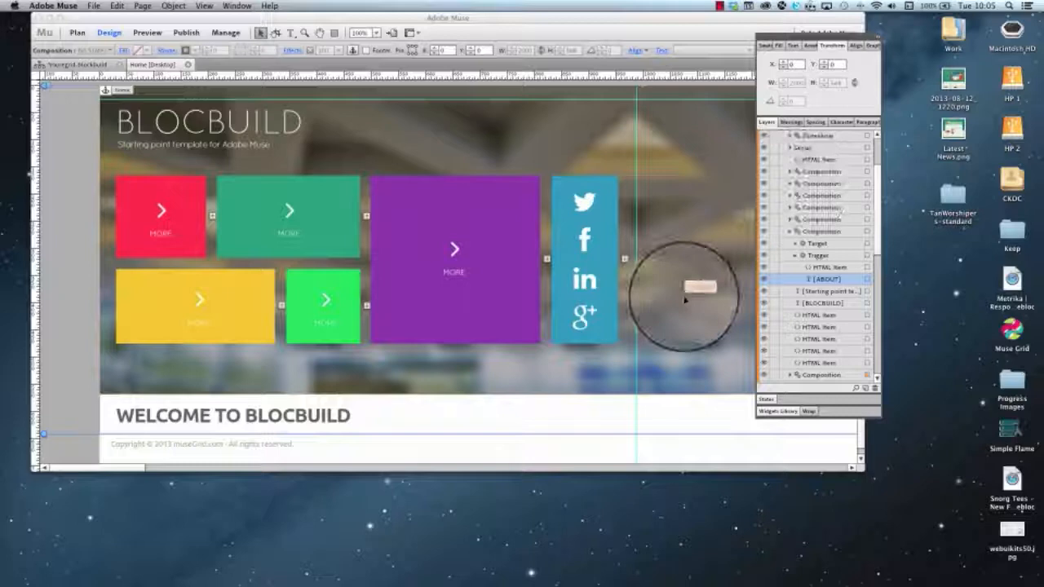
Nudge the background Composition up to Y -60 so that it clears the menu bar
key("shift+Up")
key("shift+Up")
key("shift+Up")
key("shift+Up")
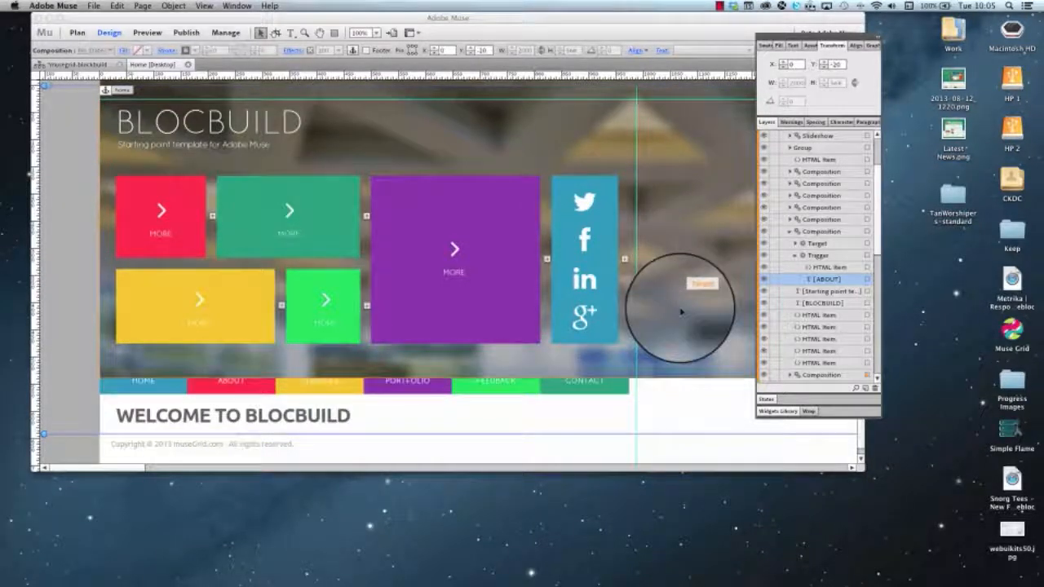
key("shift+Up")
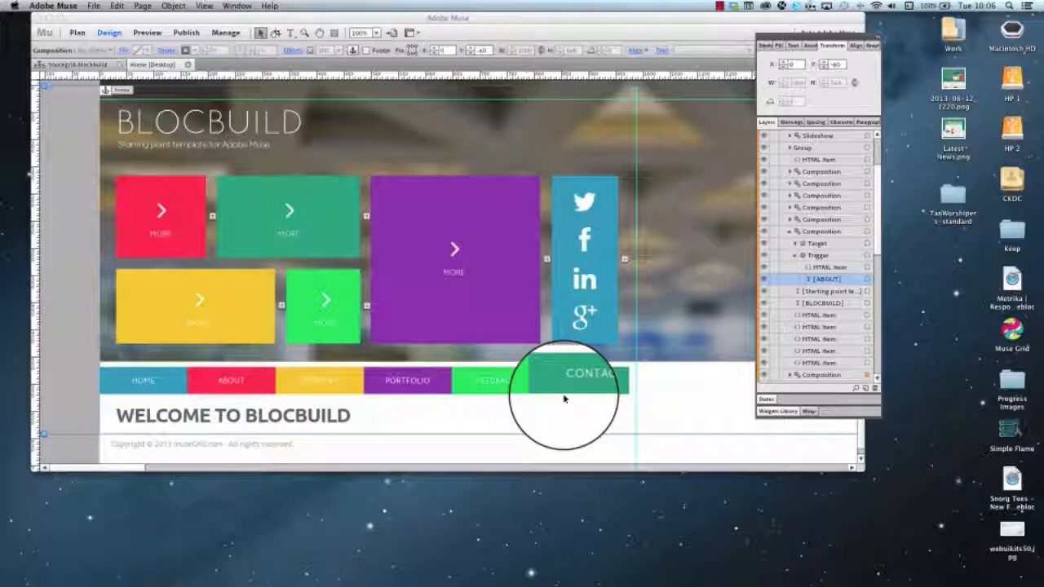
Examine the page layout from the home section across to the ABOUT section and back
scroll(564, 398, "up", 1)
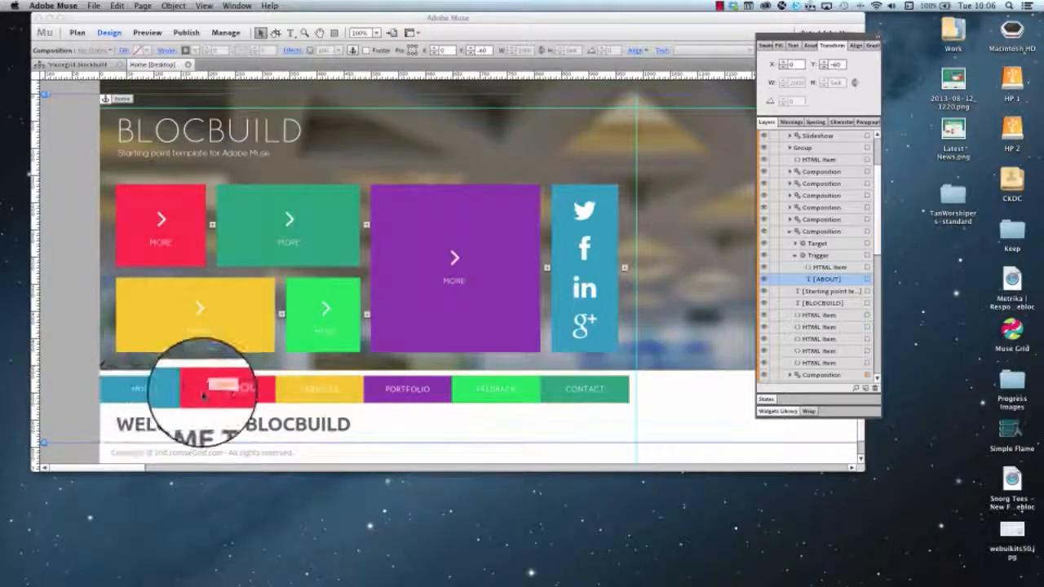
scroll(153, 465, "up", 2)
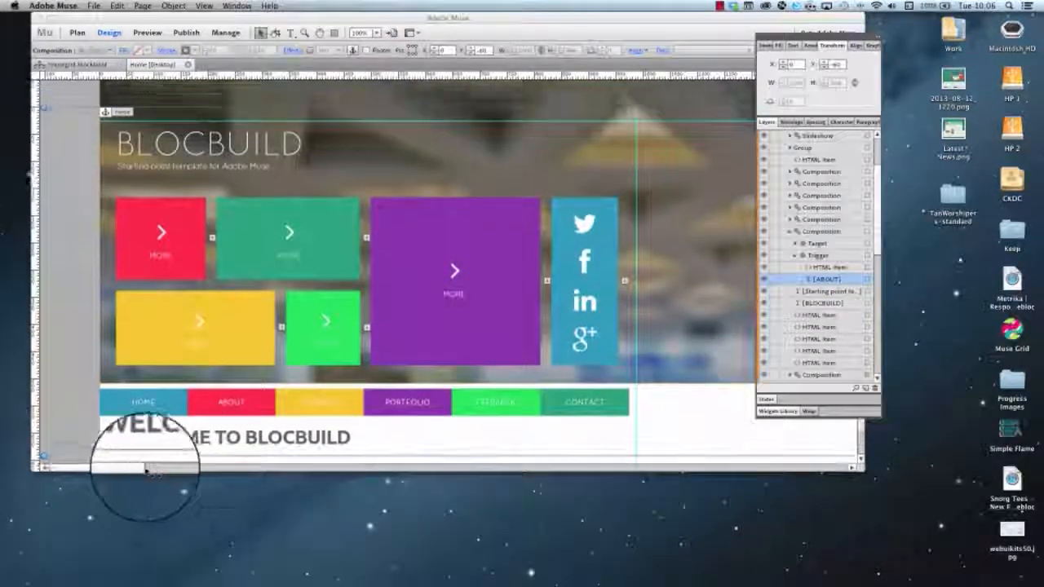
scroll(154, 471, "up", 2)
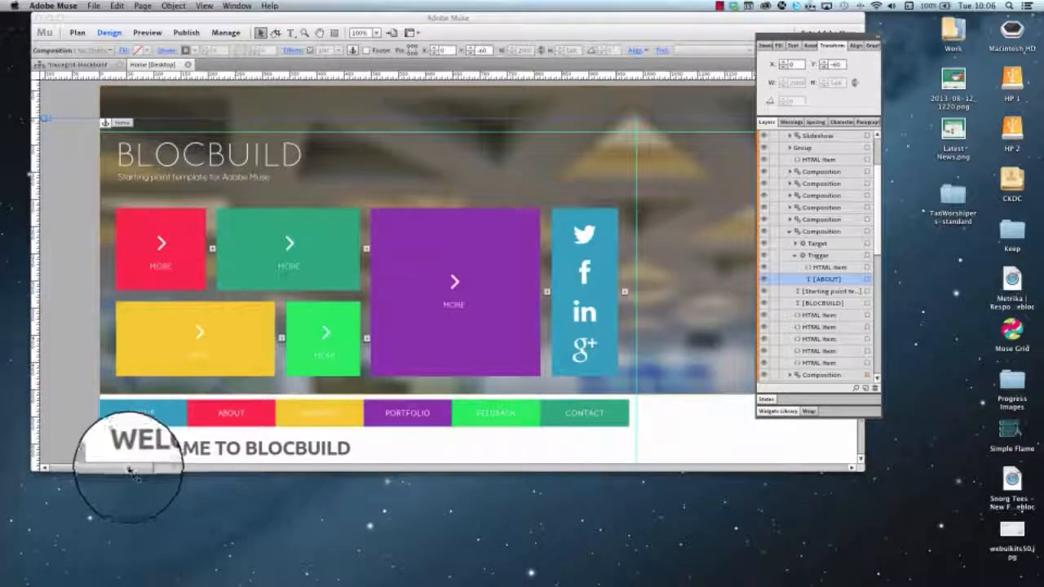
left_click_drag(121, 472, 216, 468)
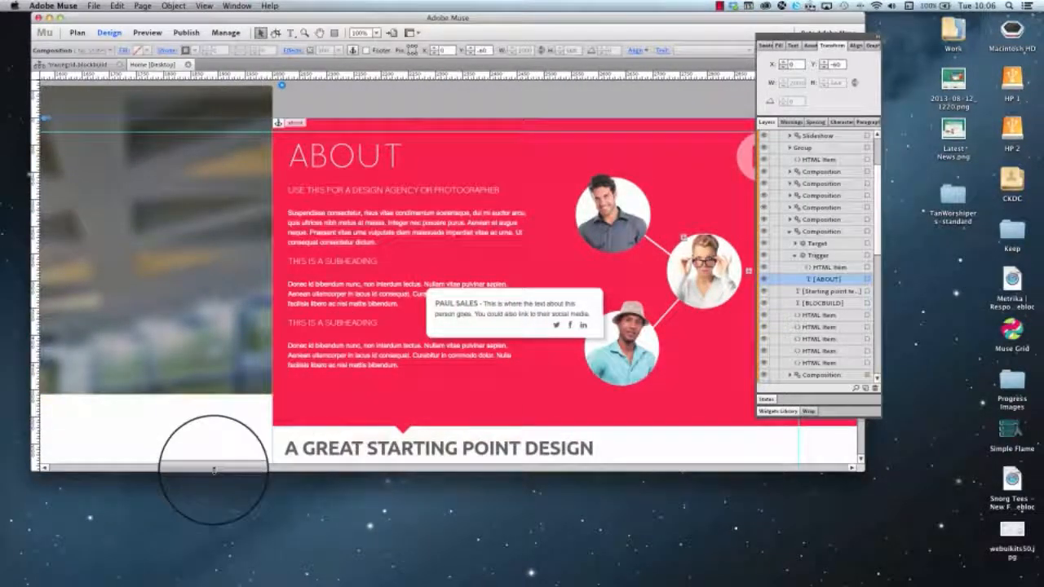
left_click_drag(216, 470, 94, 472)
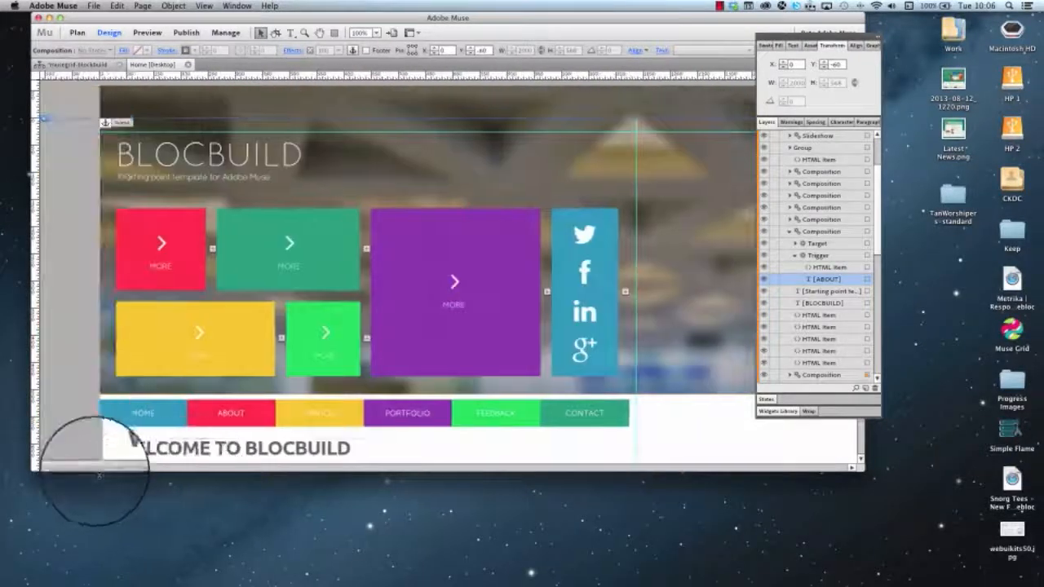
Select the coloured menu bar beneath the background image and check its placement in the home section
left_click(171, 416)
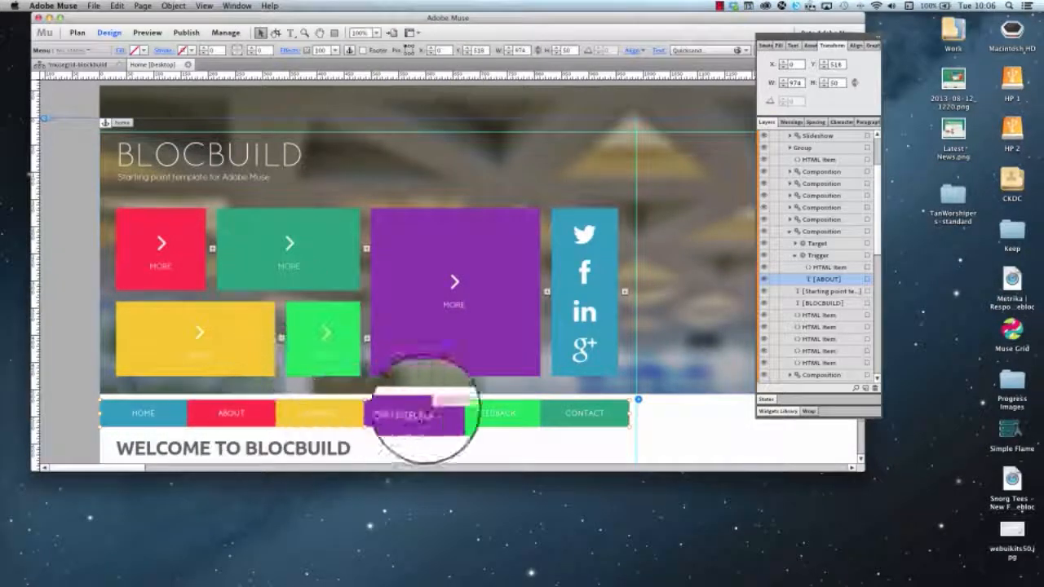
left_click_drag(116, 469, 86, 460)
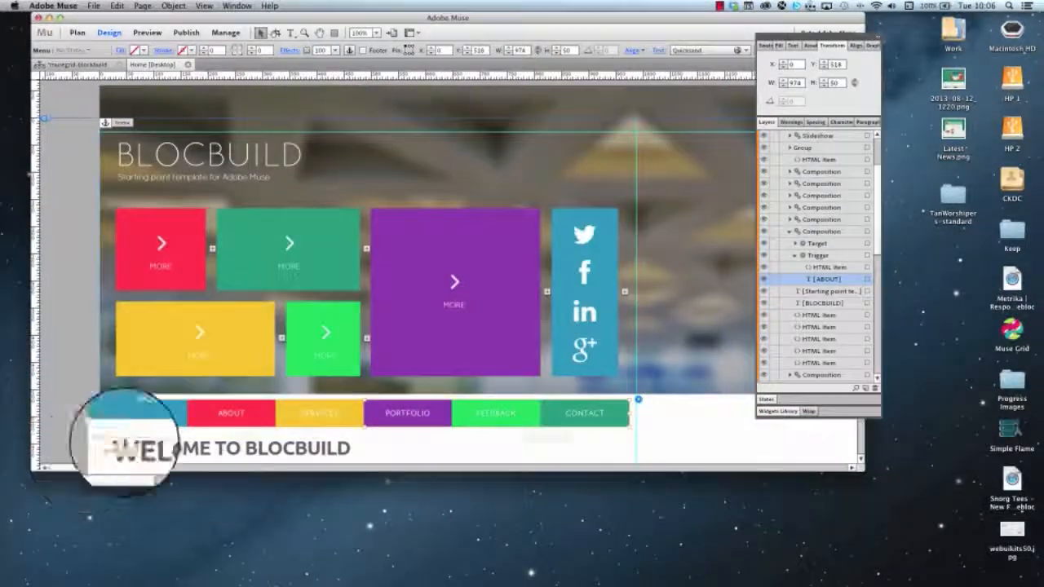
left_click_drag(118, 473, 91, 424)
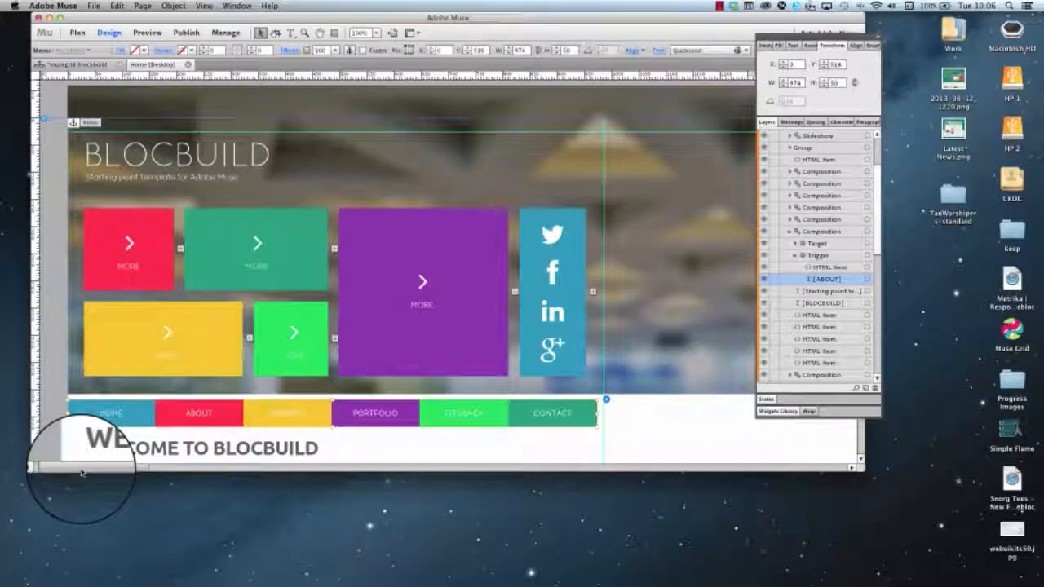
left_click_drag(81, 472, 63, 475)
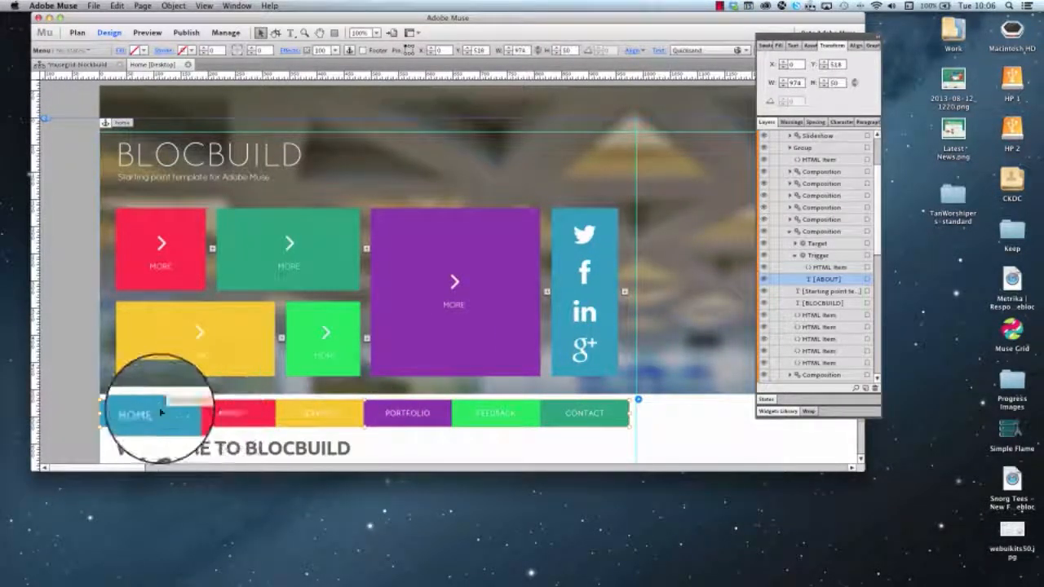
Check the menu bar's Edit Together option and view the HOME item's Rollover and Active states
left_click(637, 399)
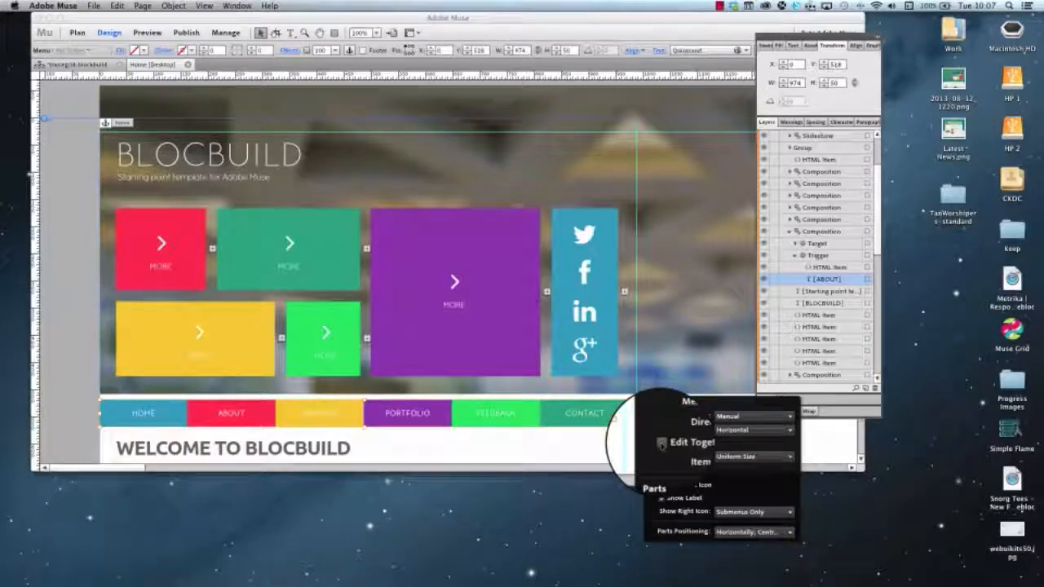
left_click(138, 416)
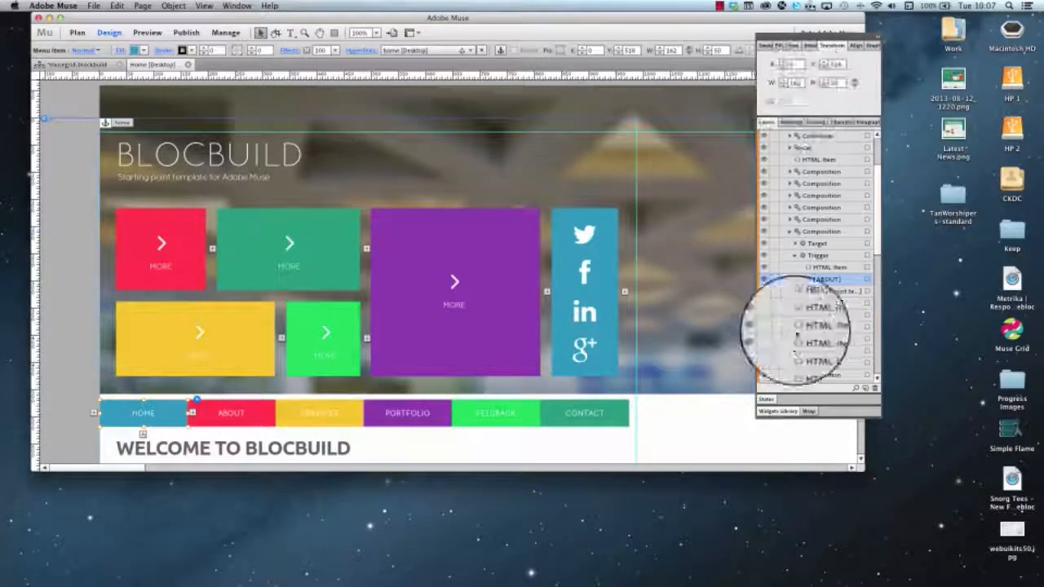
left_click(765, 399)
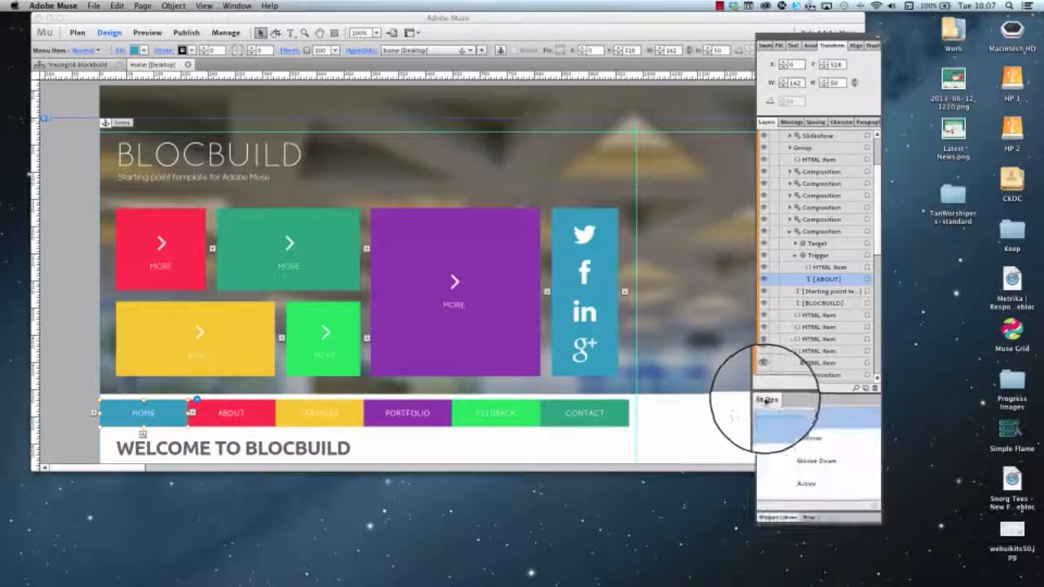
left_click(795, 438)
left_click(795, 483)
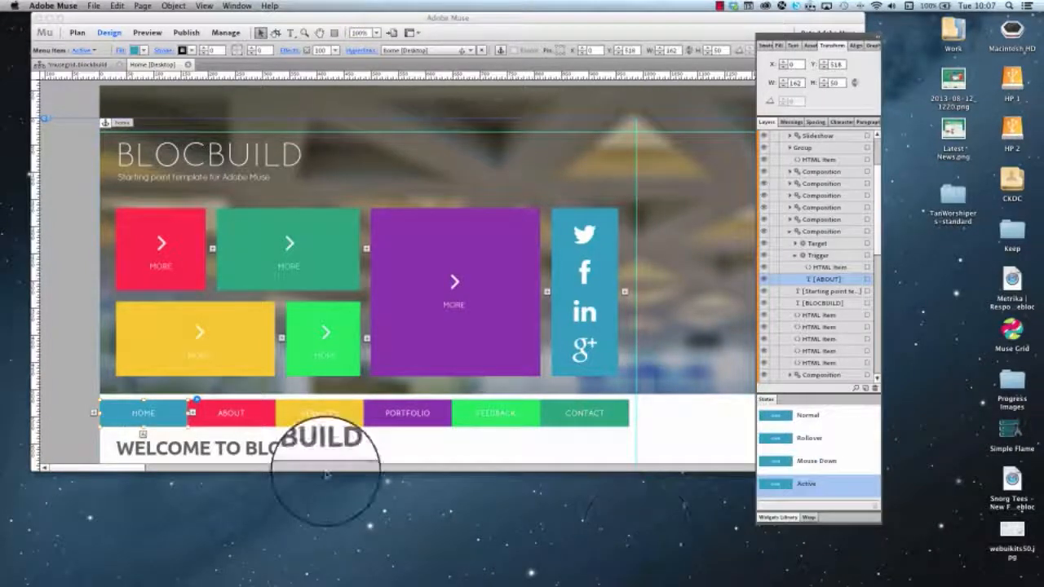
Inspect the menu options for the CONTACT and HOME items, including the Edit Together setting
left_click(571, 406)
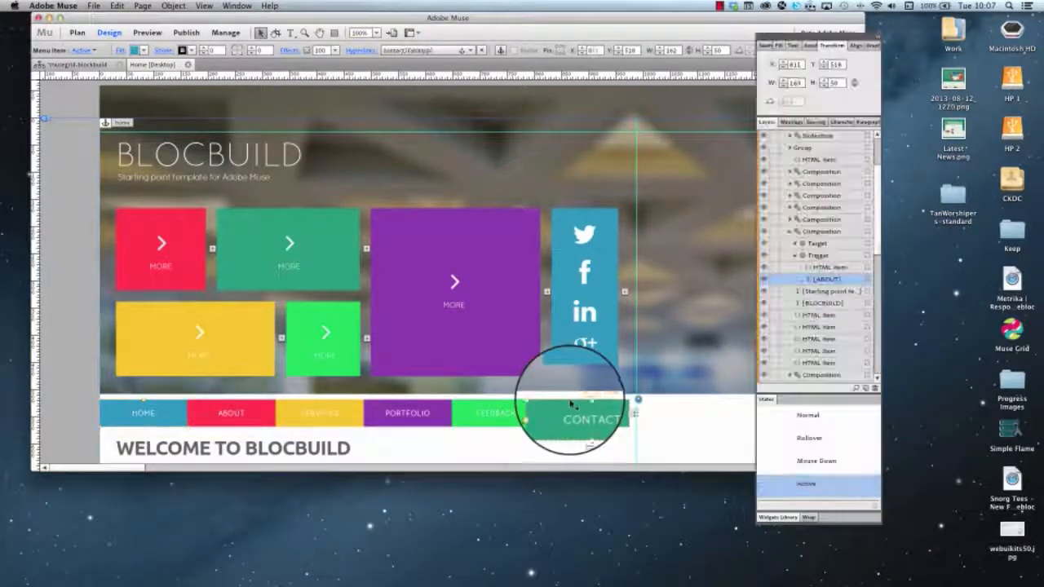
left_click(629, 401)
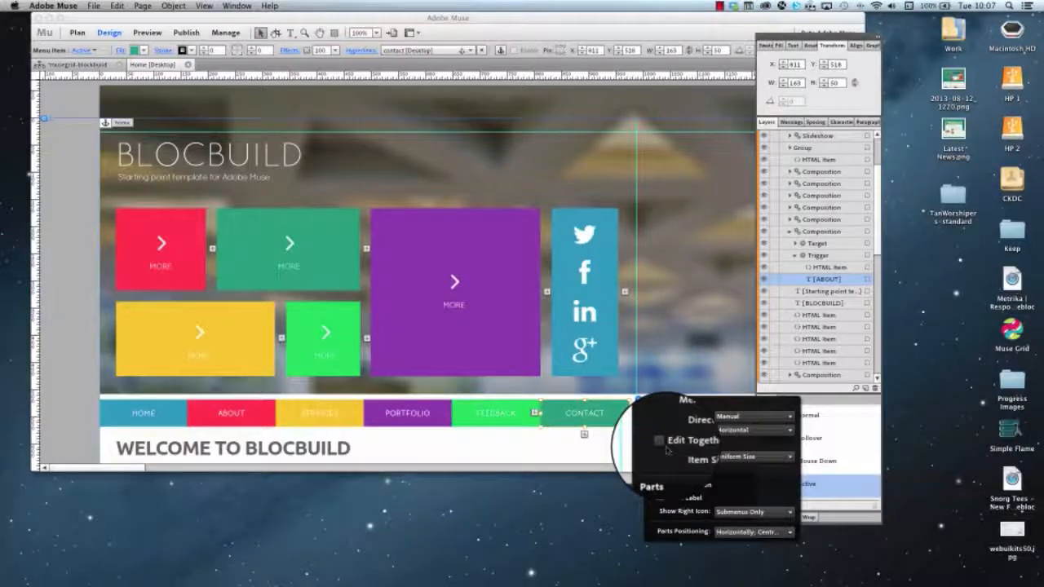
left_click(151, 415)
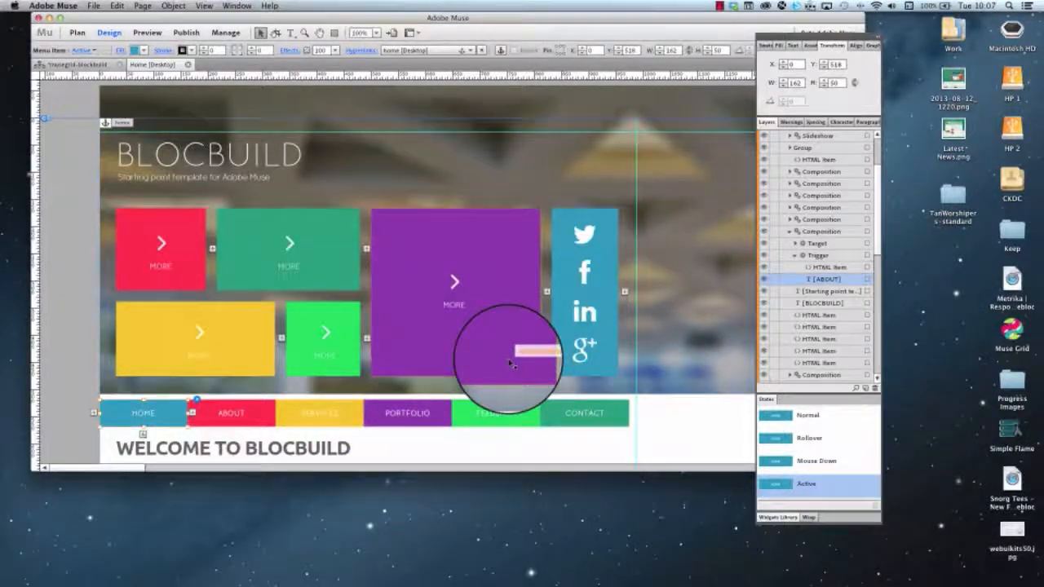
left_click(196, 399)
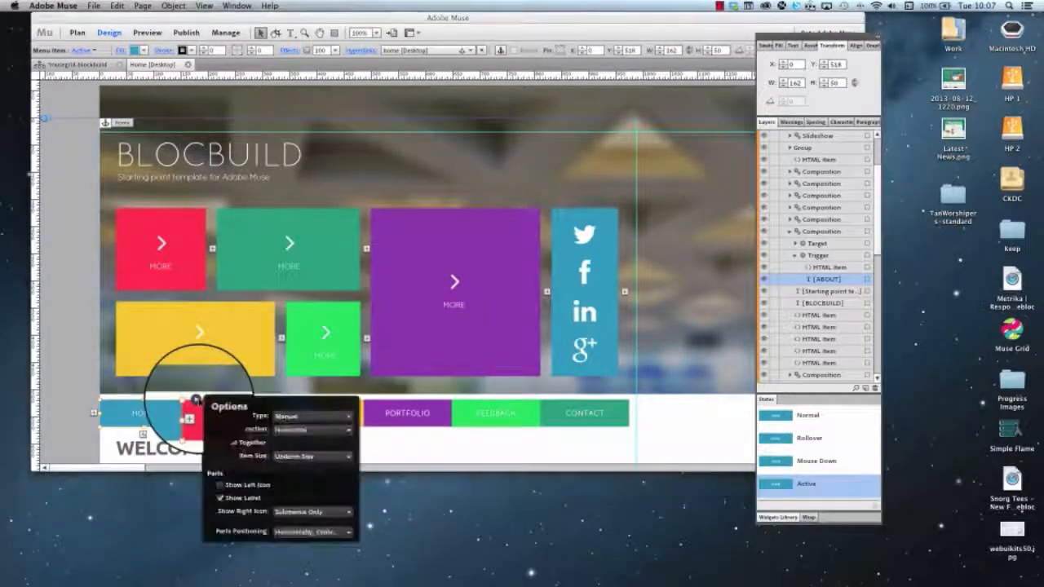
left_click(221, 445)
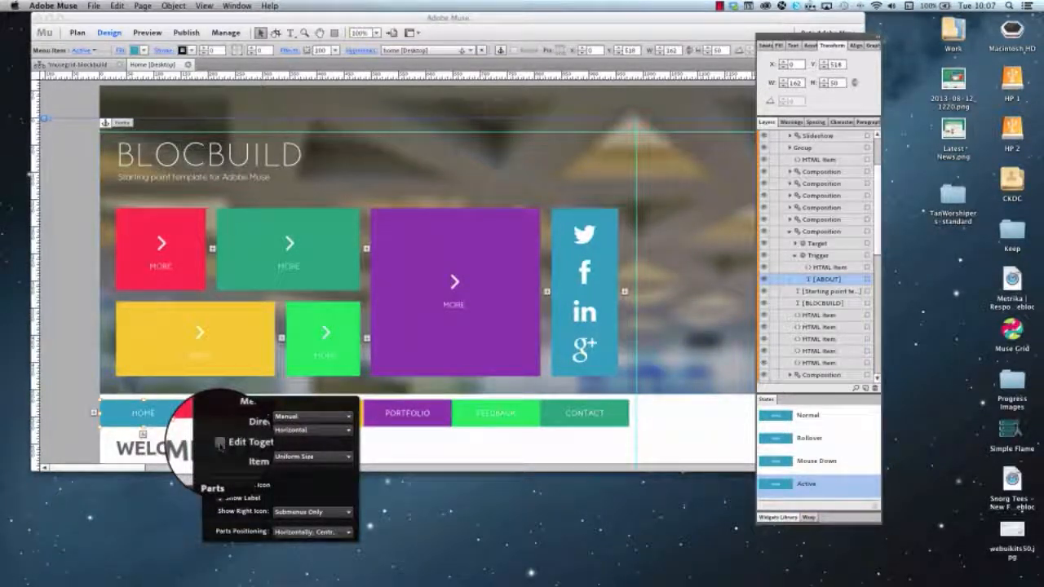
Go from the menu to the HOME item and into the ABOUT item's label, selecting its text for editing
left_click(392, 440)
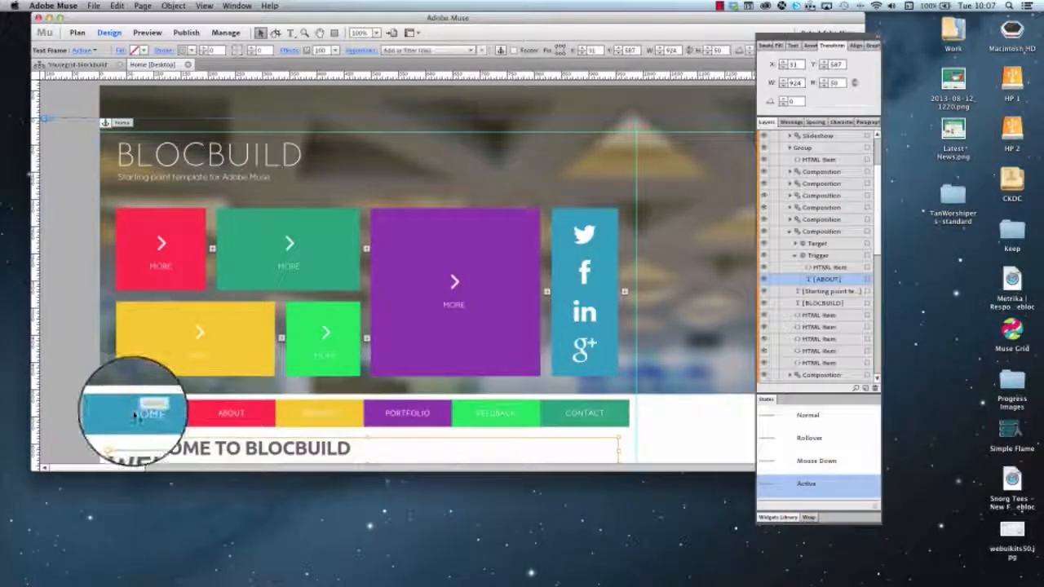
left_click(136, 415)
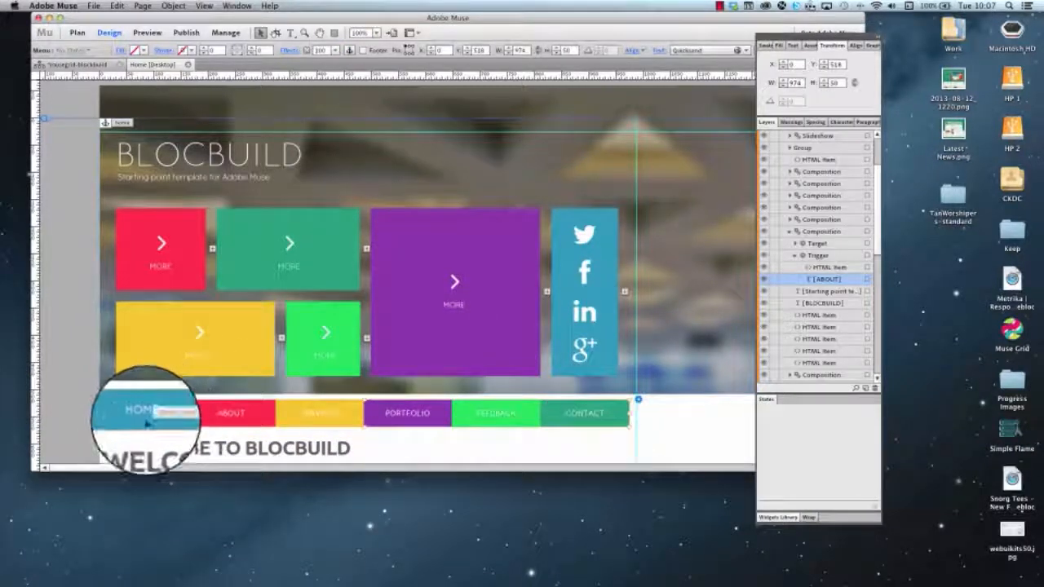
left_click(154, 414)
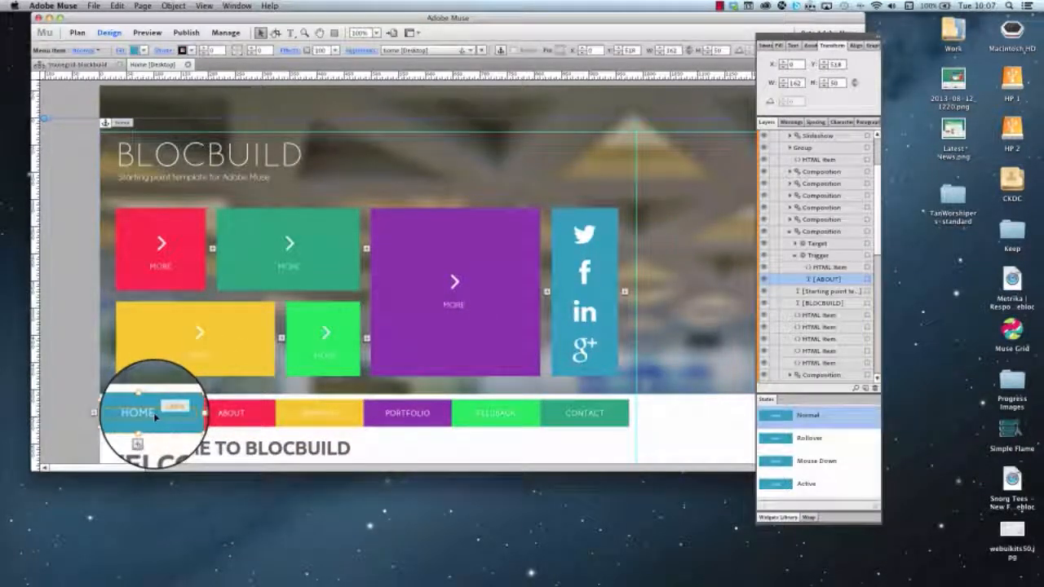
left_click(239, 414)
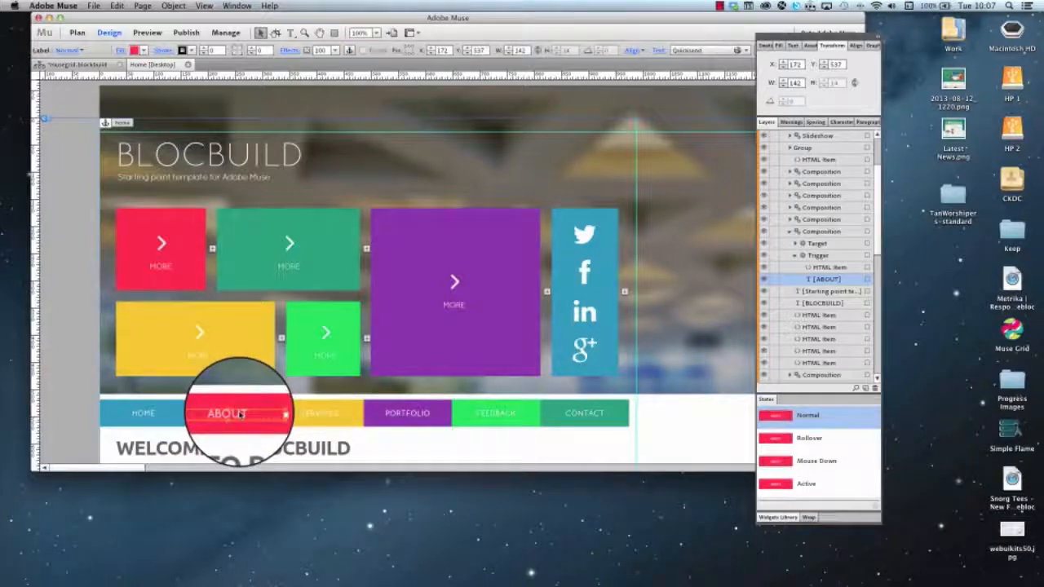
double_click(241, 414)
double_click(229, 414)
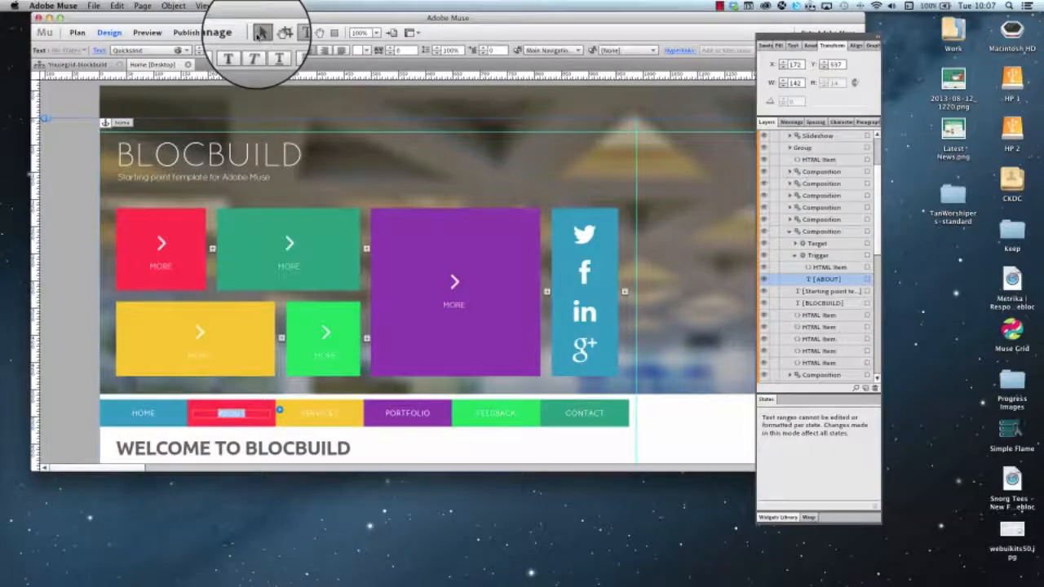
Leave text editing and review the hyperlink targets available for the ABOUT menu item
left_click(261, 33)
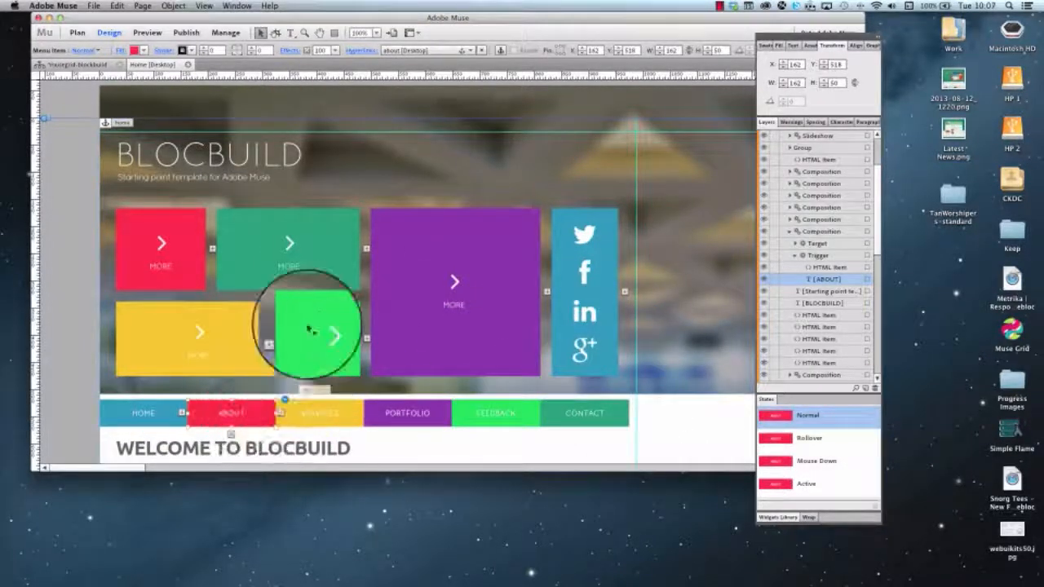
scroll(233, 417, "down", 2)
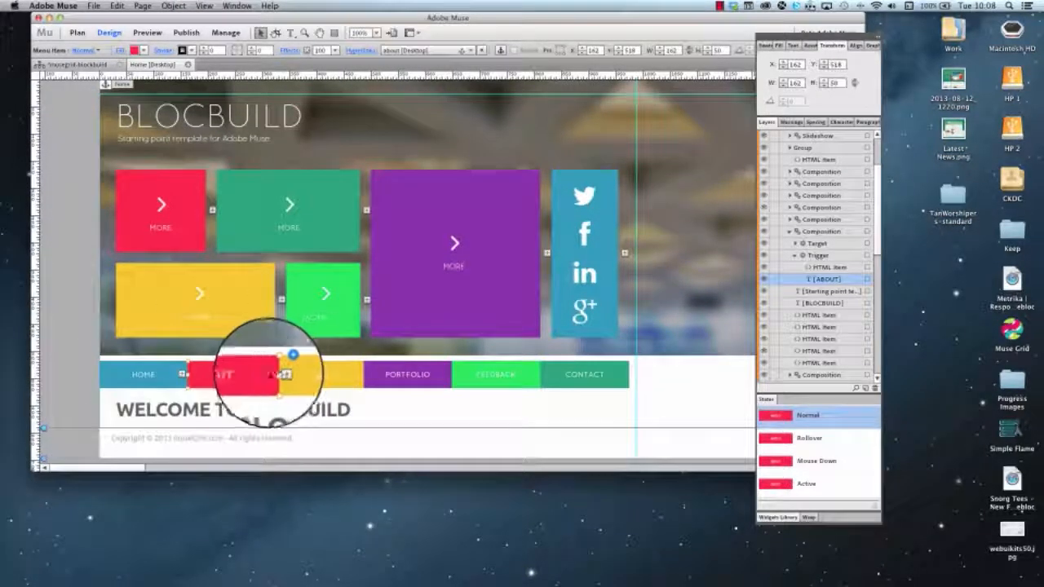
left_click(410, 52)
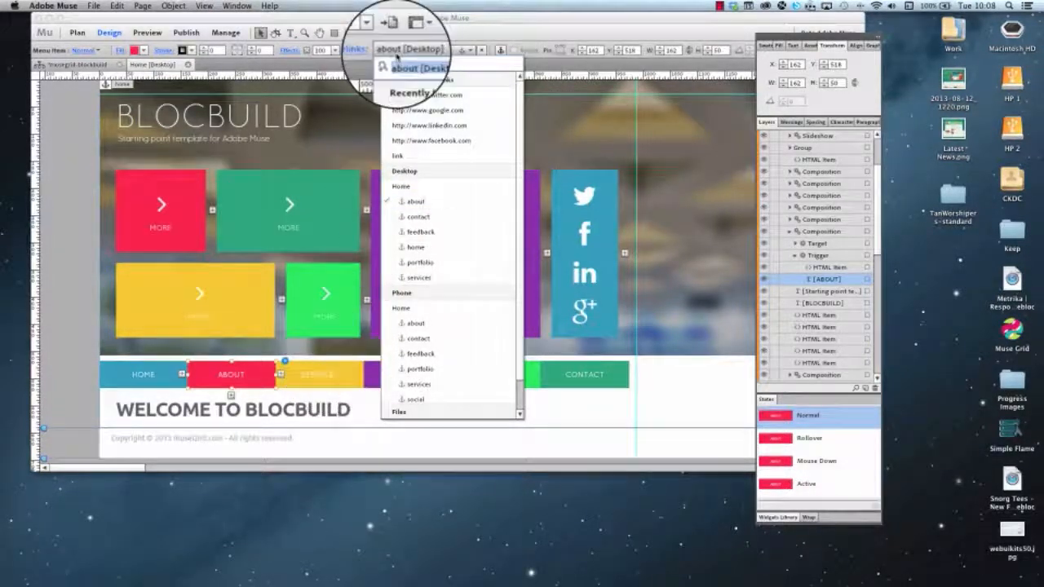
left_click(493, 35)
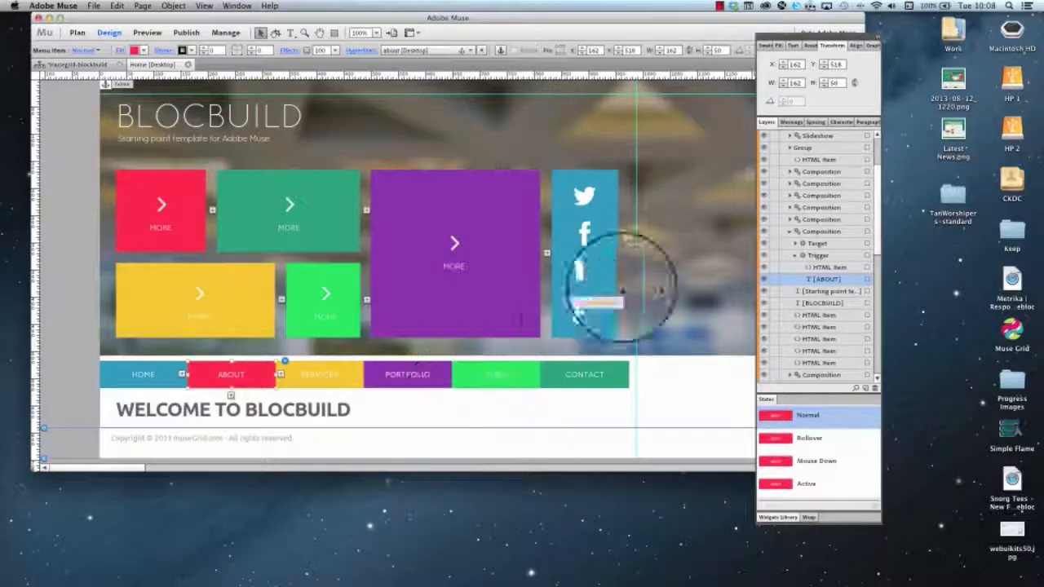
Set the background Composition's Y position to 0 to cover the menu bar
left_click(692, 307)
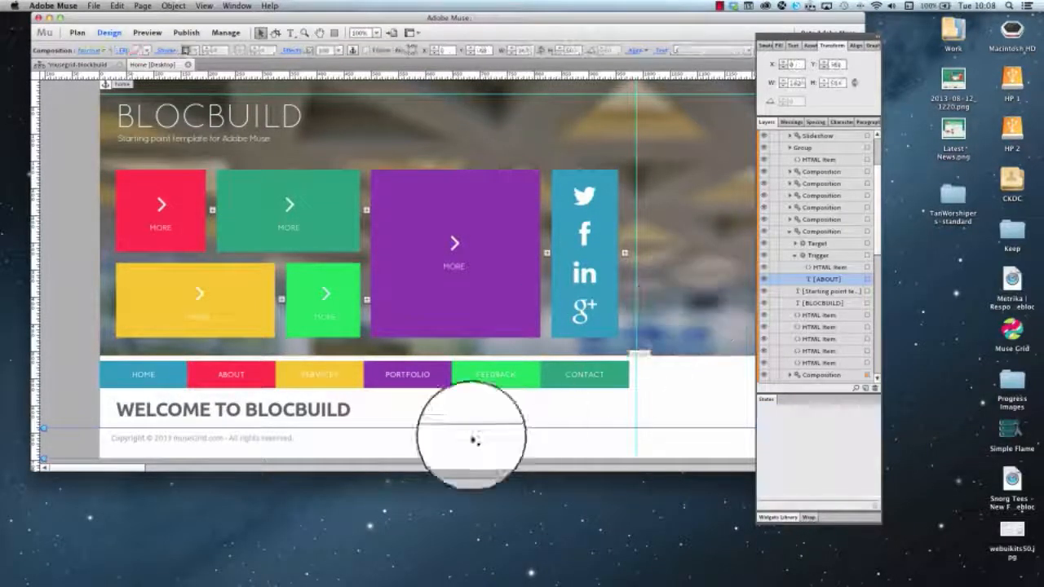
left_click(845, 65)
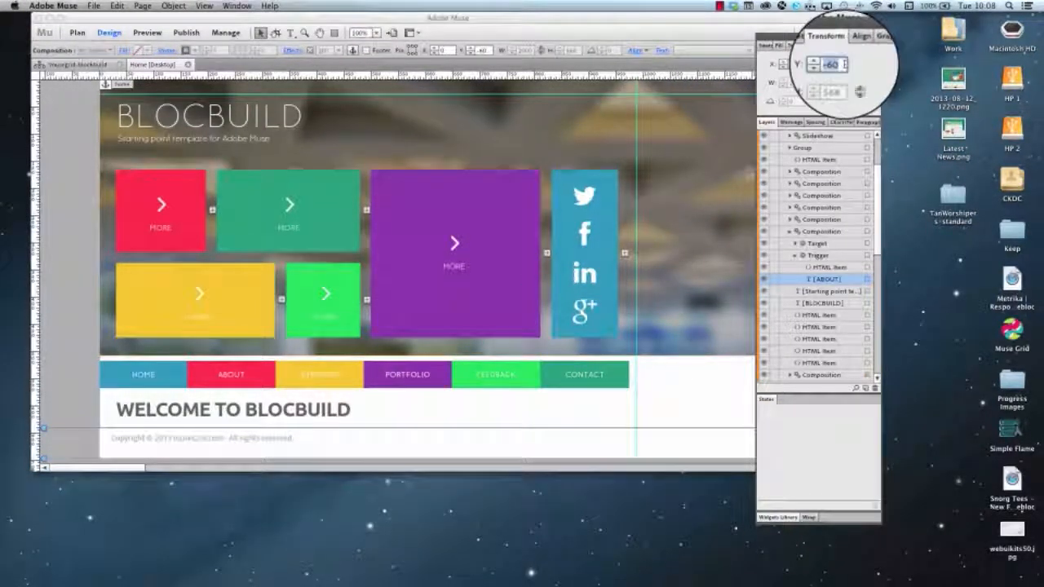
key("Return")
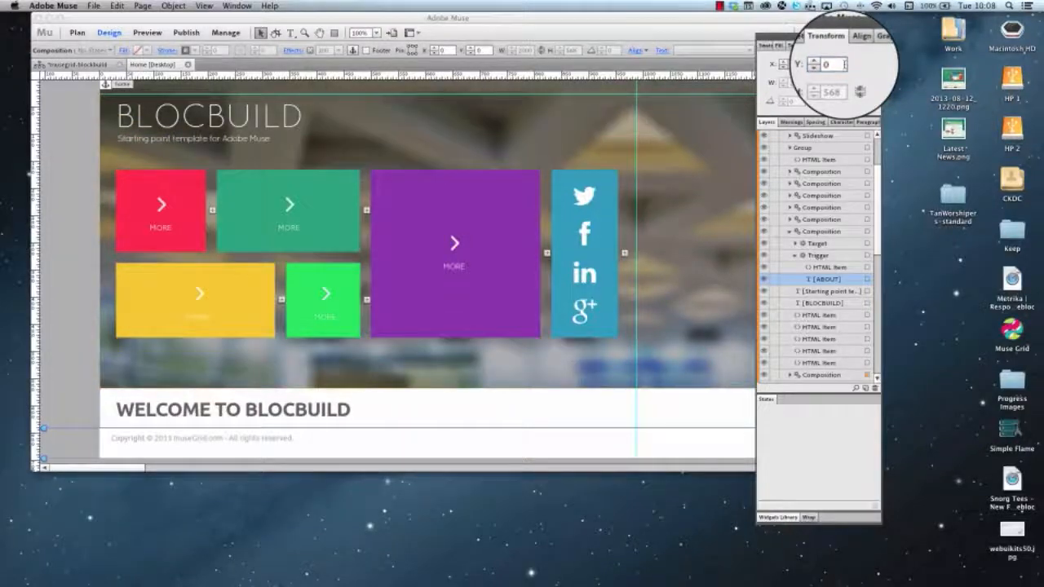
left_click(418, 404)
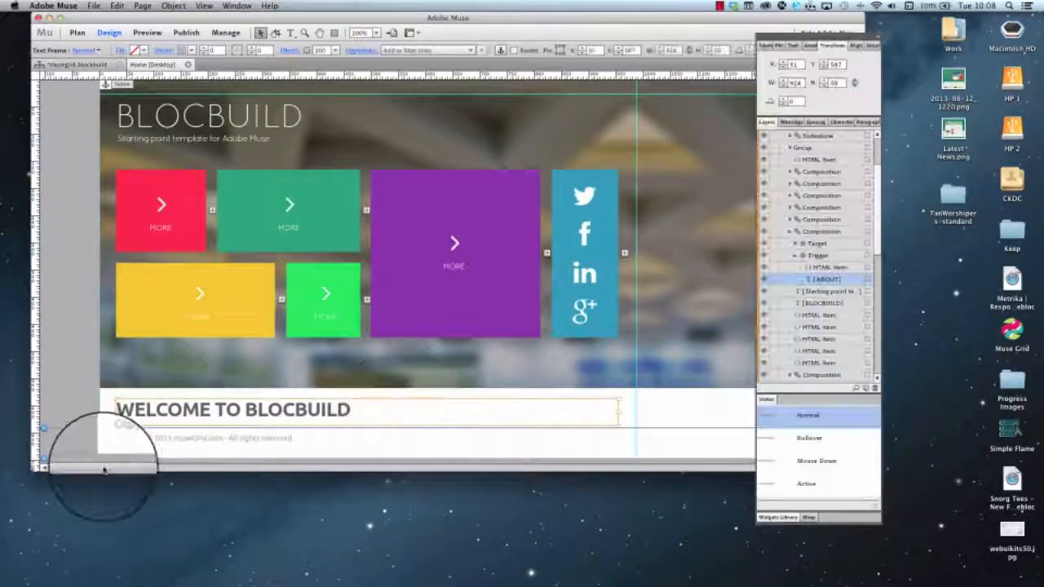
Look through the page from the home section across ABOUT and SERVICES and return to the home section
left_click_drag(106, 466, 247, 462)
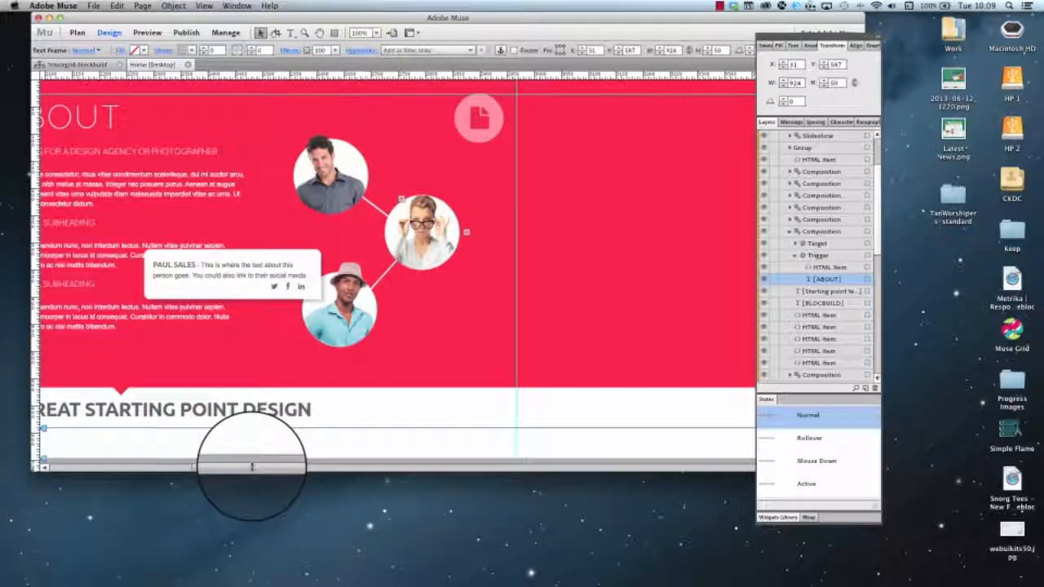
left_click_drag(252, 467, 365, 469)
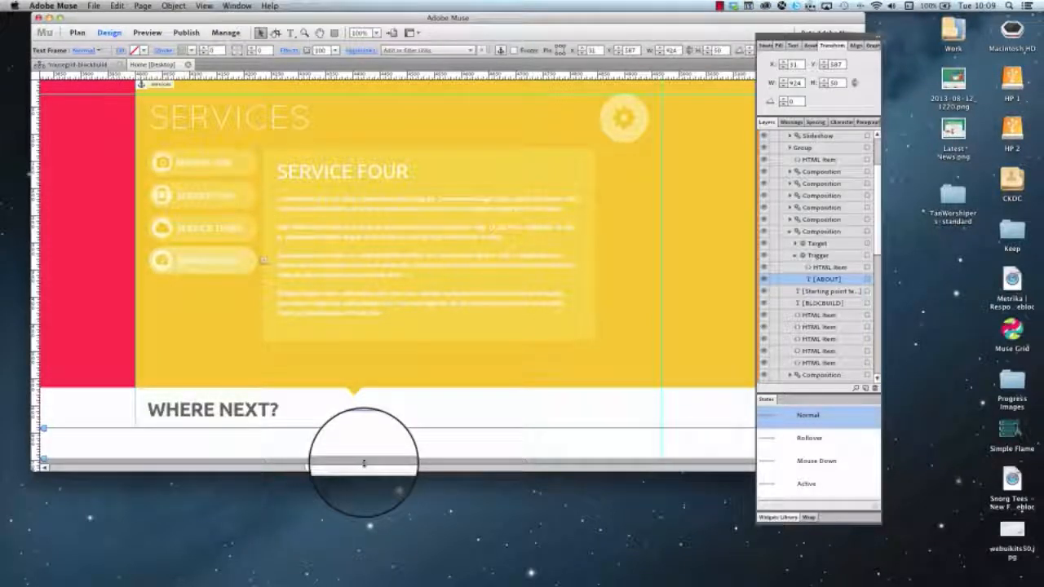
left_click_drag(362, 464, 81, 469)
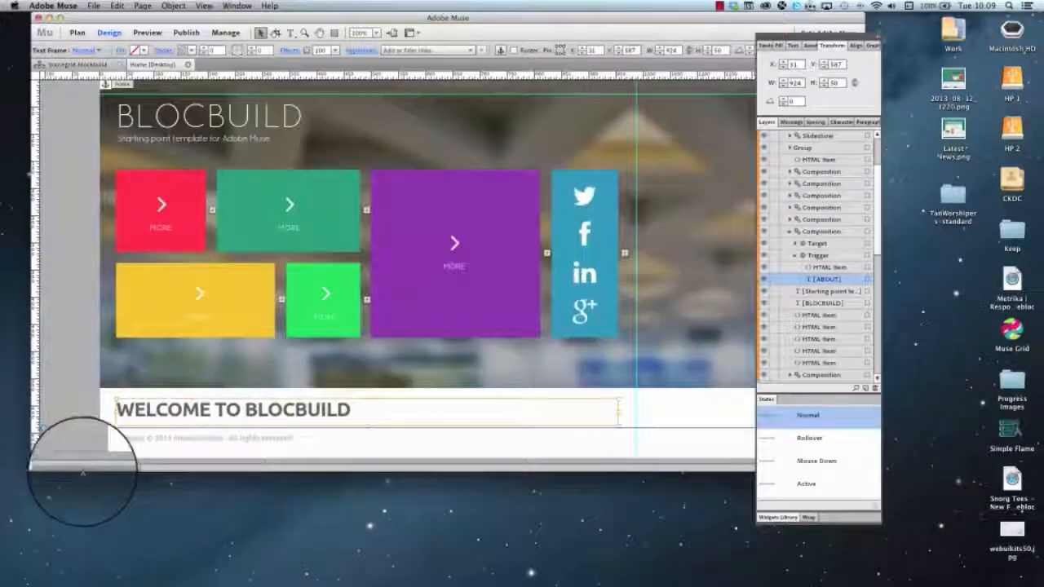
Nudge the background Composition up to Y -60 to expose the hidden menu bar
left_click(380, 367)
key("shift+Up")
key("shift+Up")
key("shift+Up")
key("shift+Up")
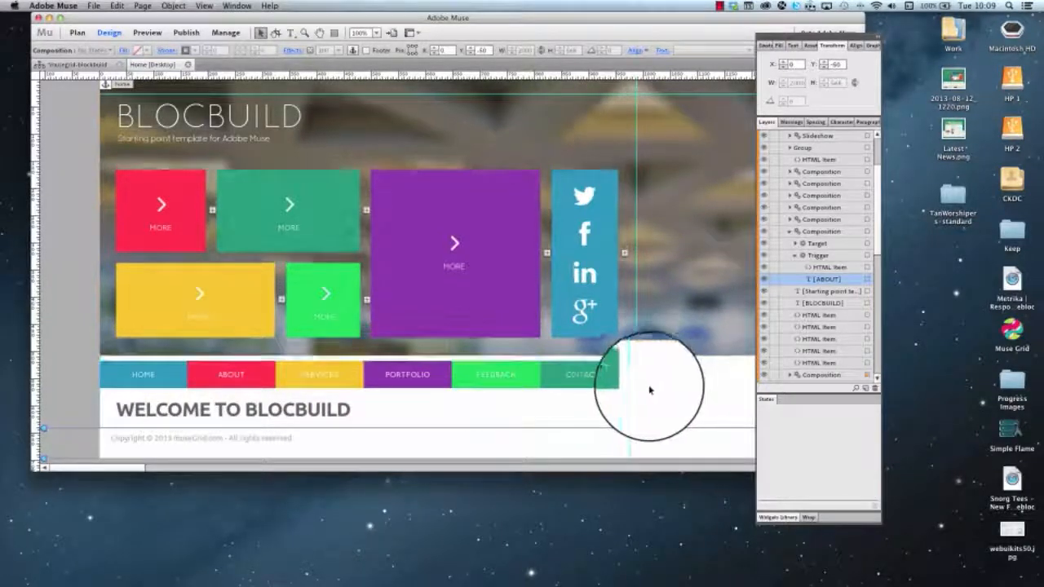
Try adding a menu item after CONTACT and delete the added item
left_click(602, 376)
left_click(610, 380)
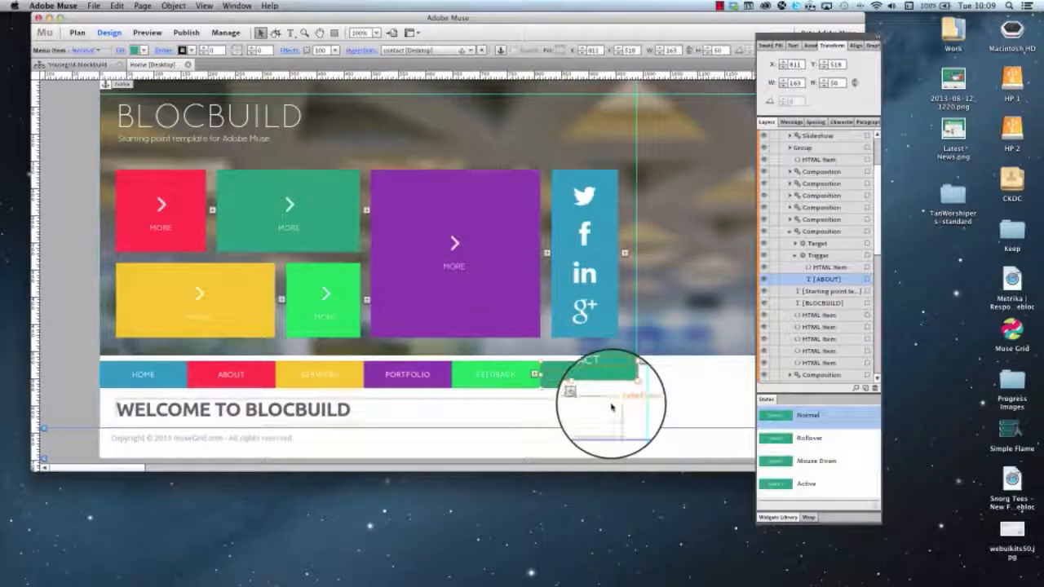
left_click(634, 376)
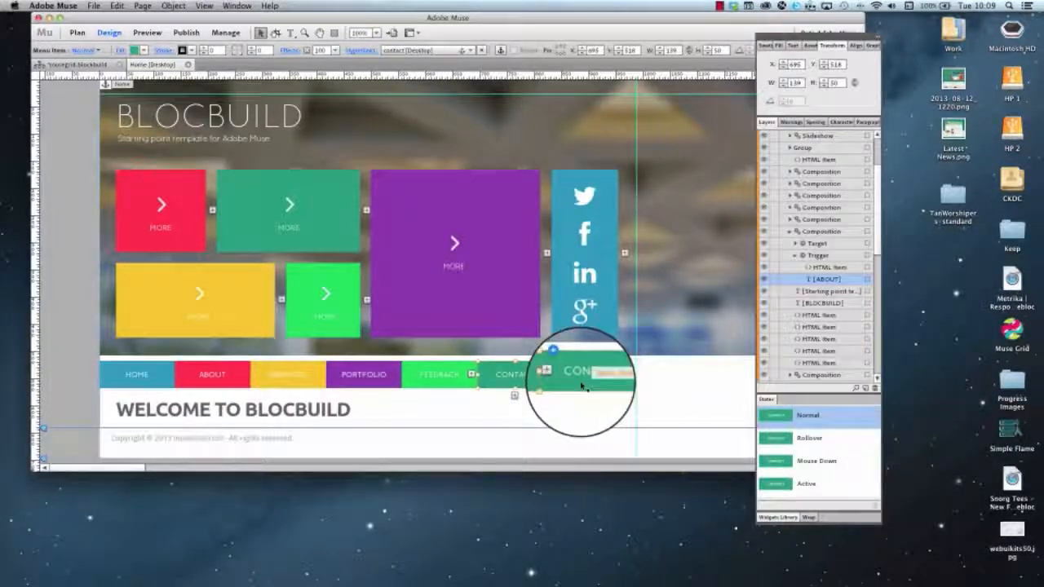
left_click_drag(544, 375, 598, 377)
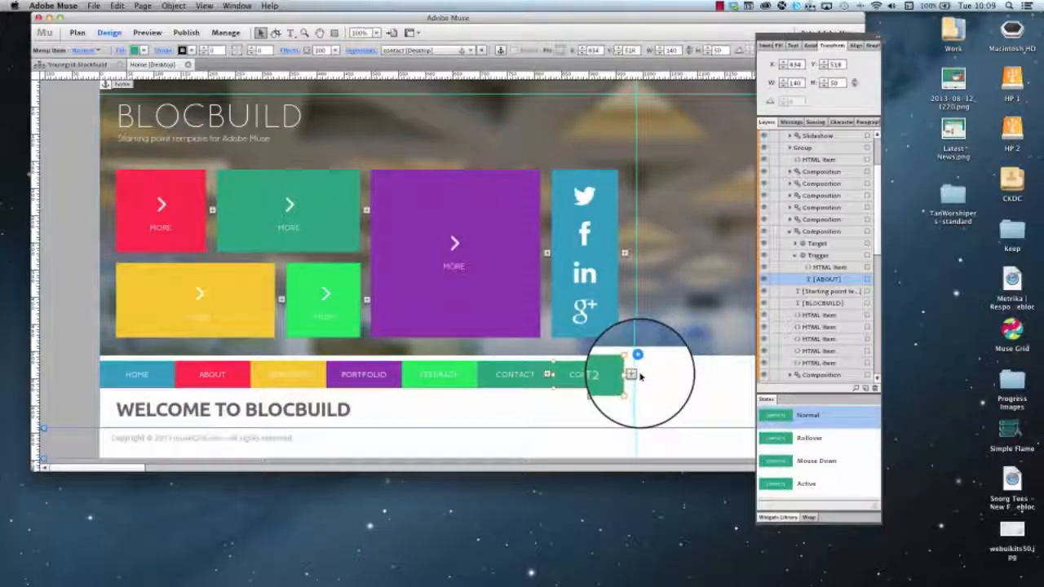
key("Delete")
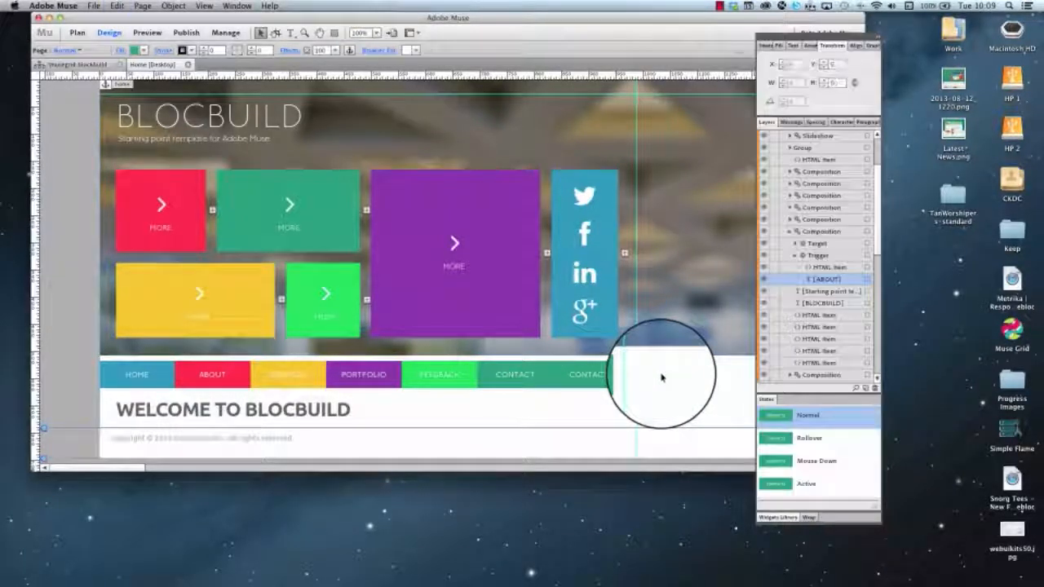
left_click(682, 377)
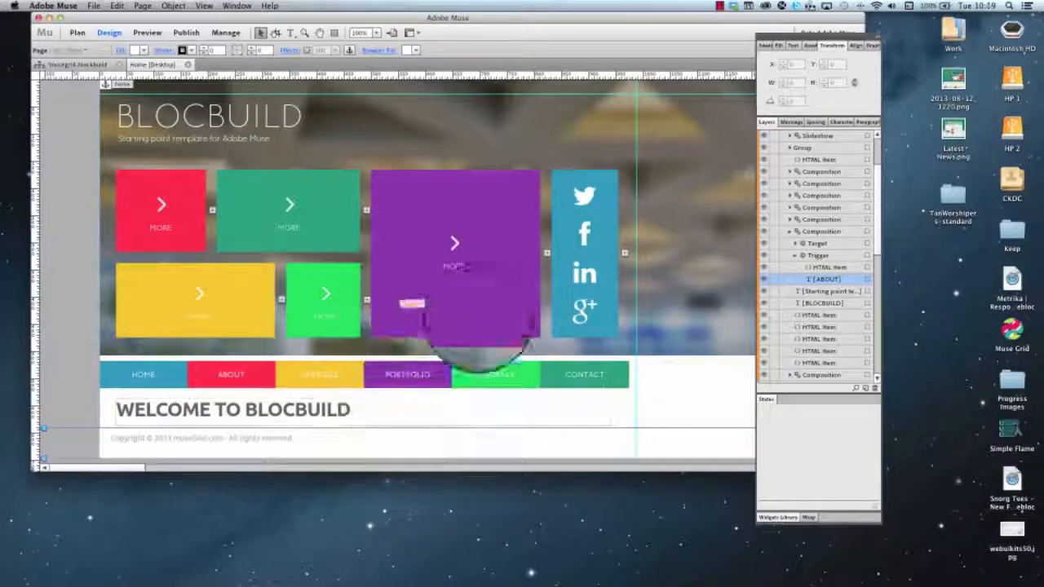
Reset the background Composition's Y position to 0 so it hides the menu bar again
left_click(710, 326)
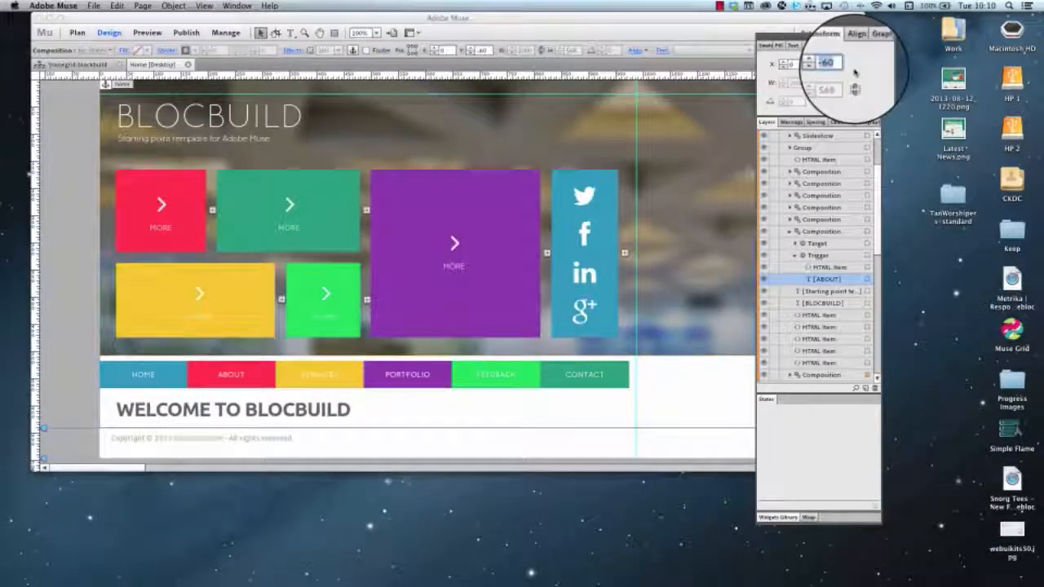
type("0")
key("Return")
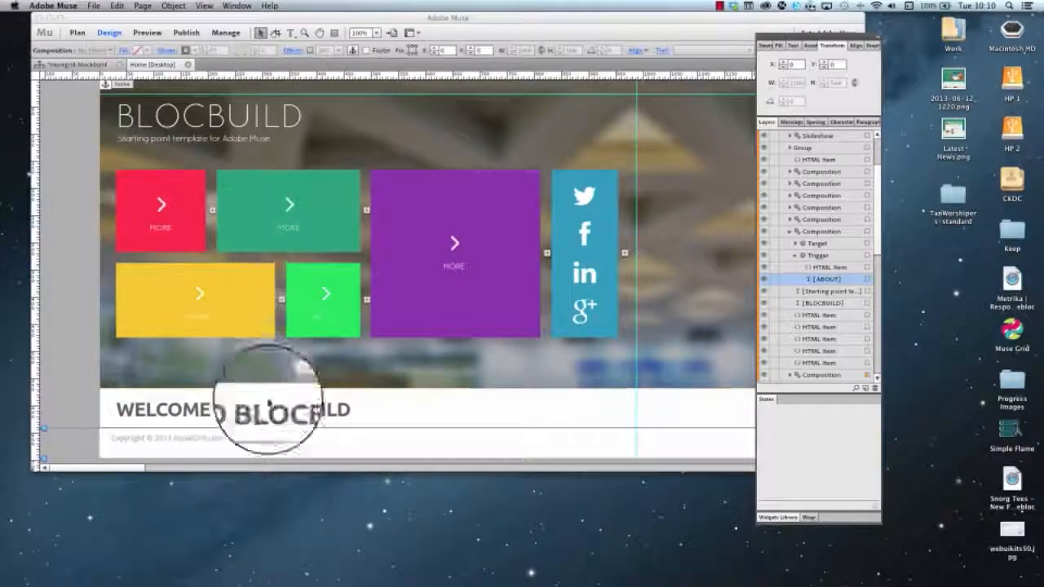
Inspect the document icon and the arrow linking to services in the ABOUT section, and return to the home section
left_click_drag(118, 469, 267, 465)
left_click(376, 119)
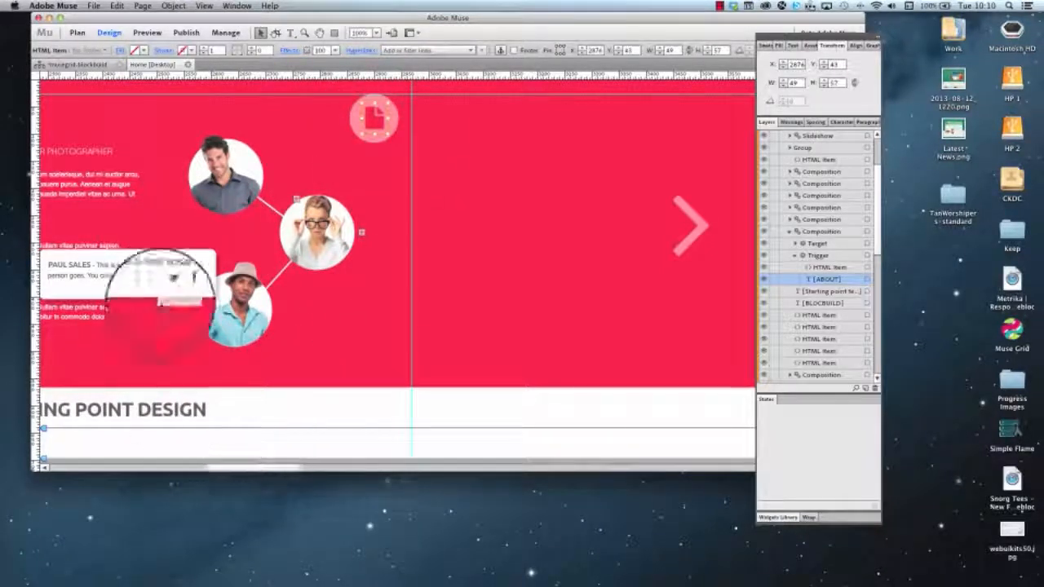
left_click_drag(268, 465, 335, 465)
left_click(284, 232)
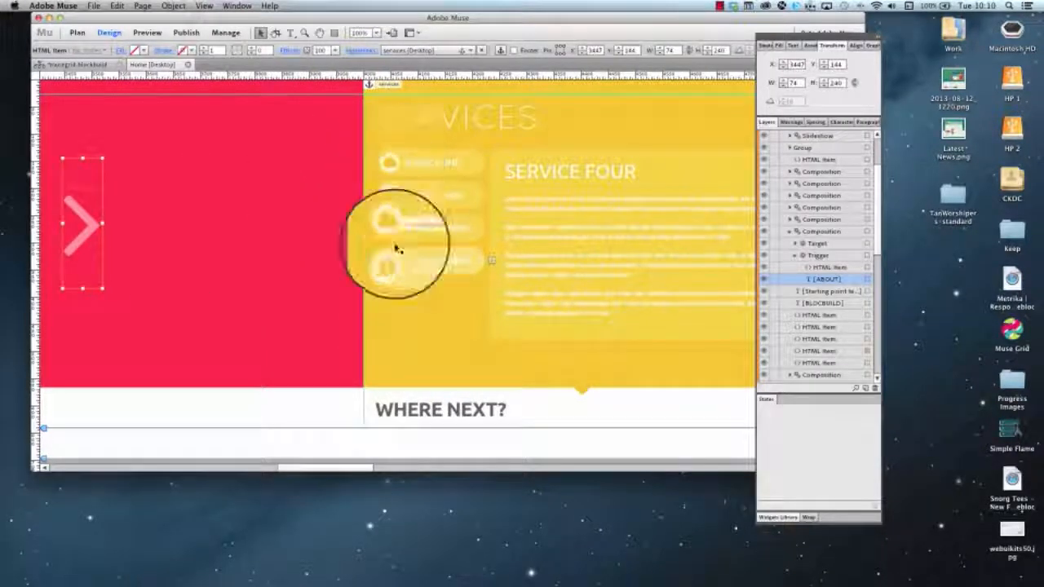
left_click_drag(363, 465, 45, 466)
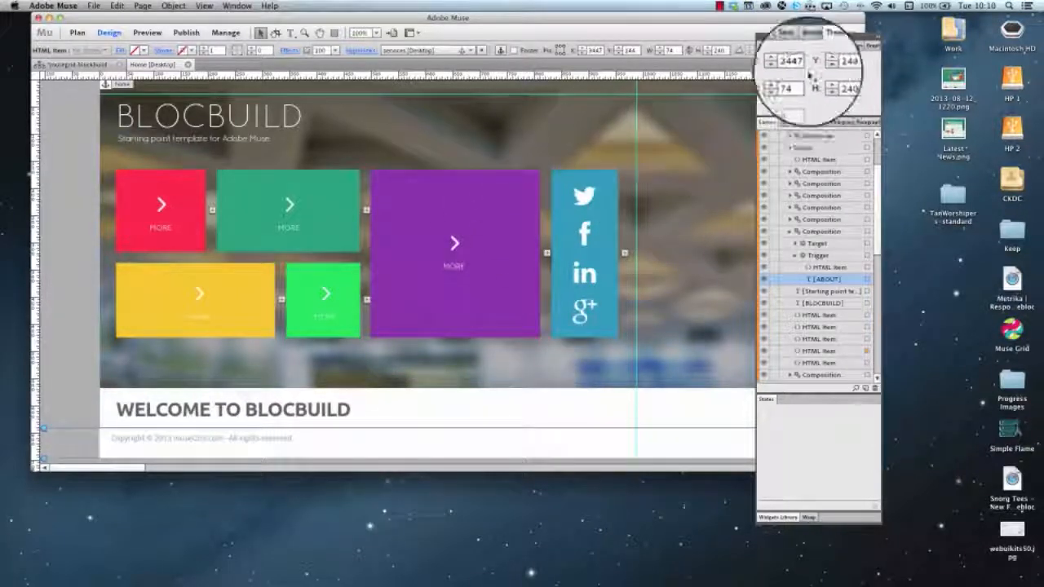
left_click_drag(791, 38, 800, 18)
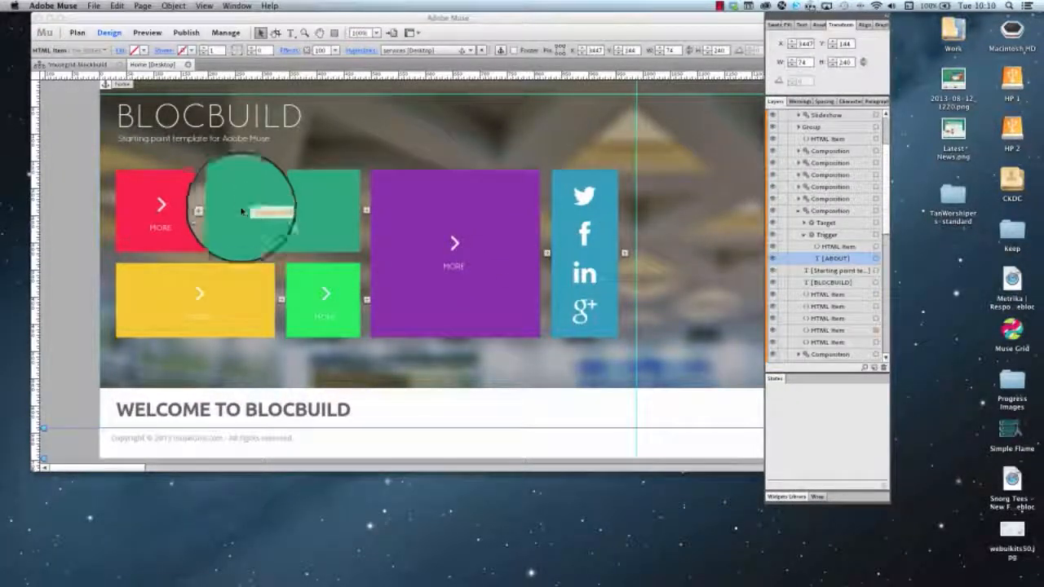